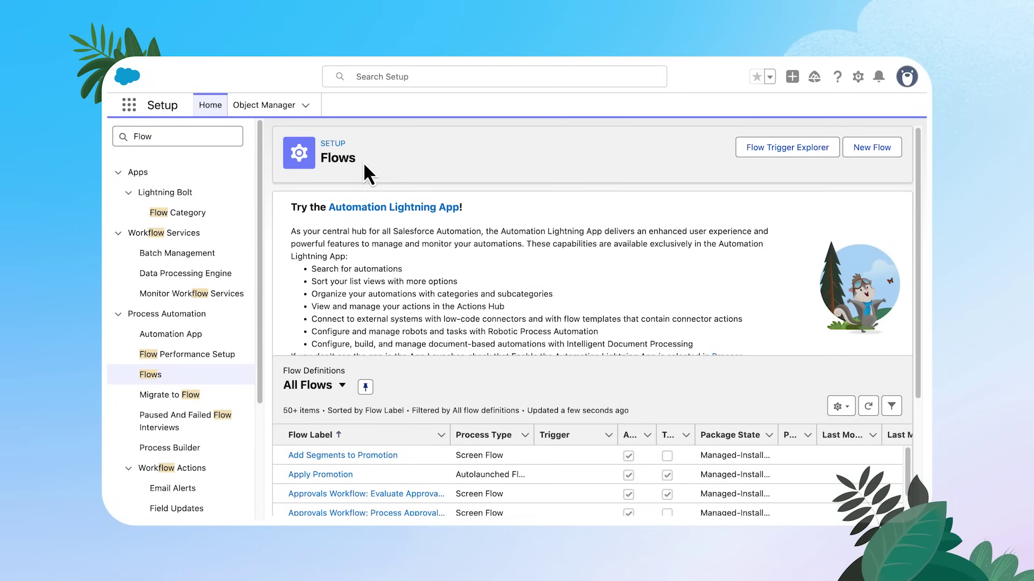
- Open the Case Escalation Updates flow and check its start trigger's Escalated equals True condition
{"action": "scroll", "coordinate": [419, 405], "scroll_direction": "down", "scroll_amount": 3}
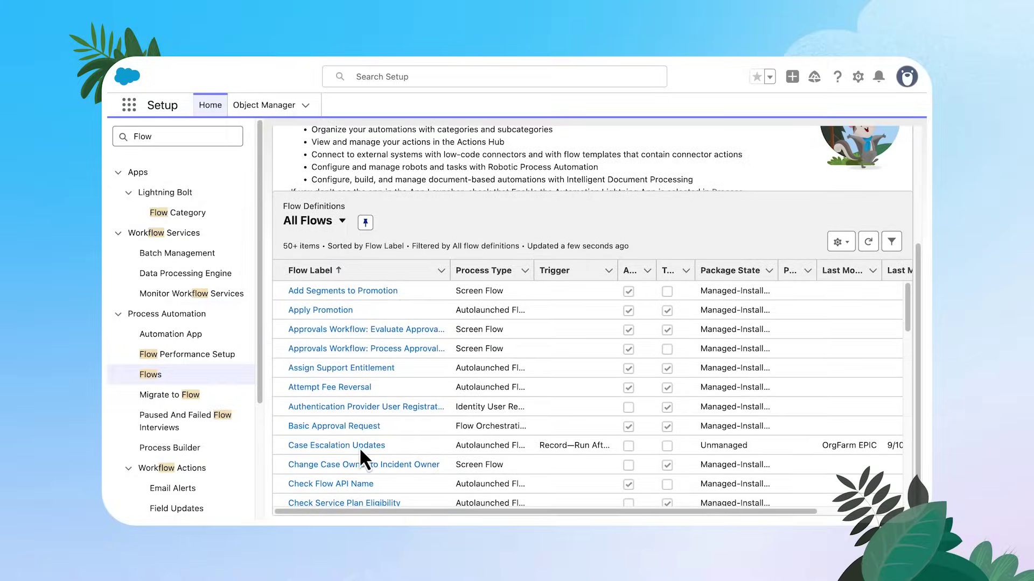
{"action": "left_click", "coordinate": [366, 446]}
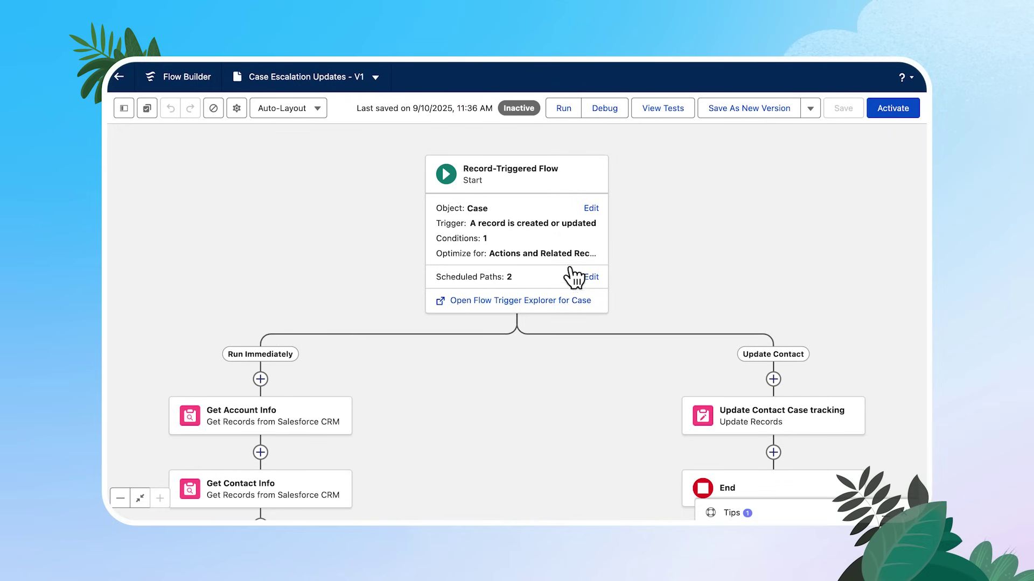
{"action": "left_click", "coordinate": [563, 248]}
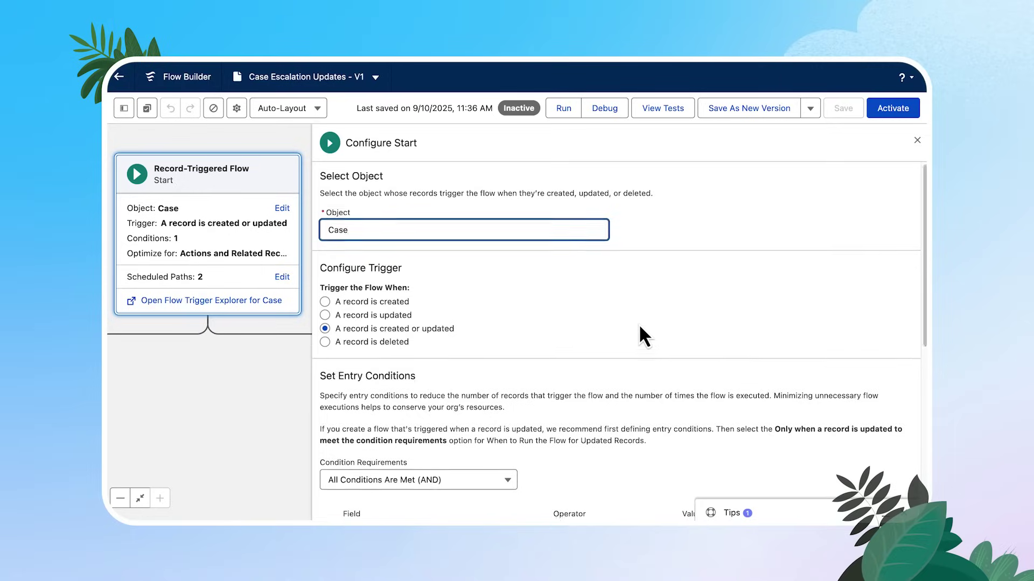
{"action": "scroll", "coordinate": [638, 324], "scroll_direction": "down", "scroll_amount": 5}
{"action": "scroll", "coordinate": [639, 326], "scroll_direction": "down", "scroll_amount": 1}
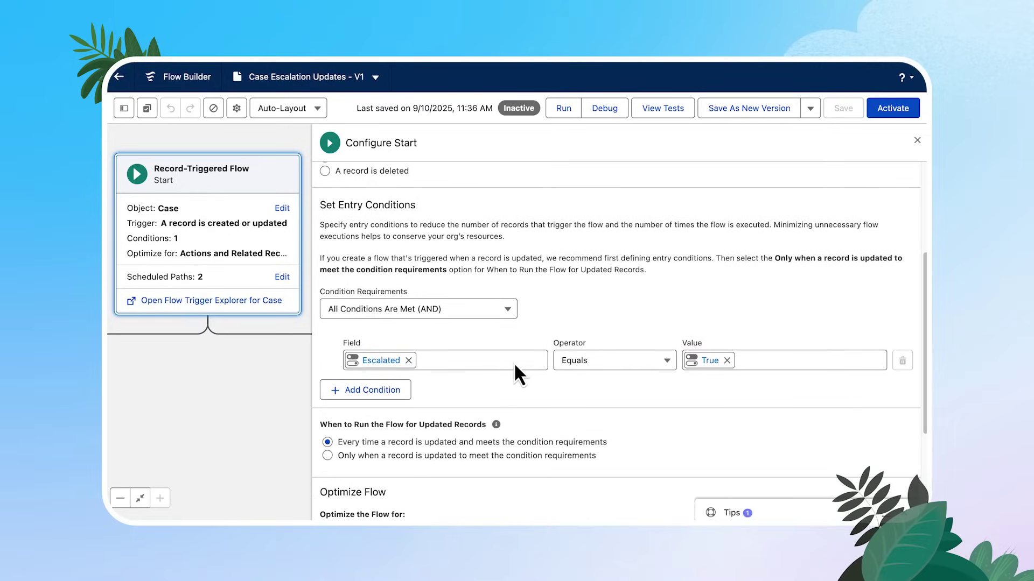
{"action": "left_click", "coordinate": [917, 141]}
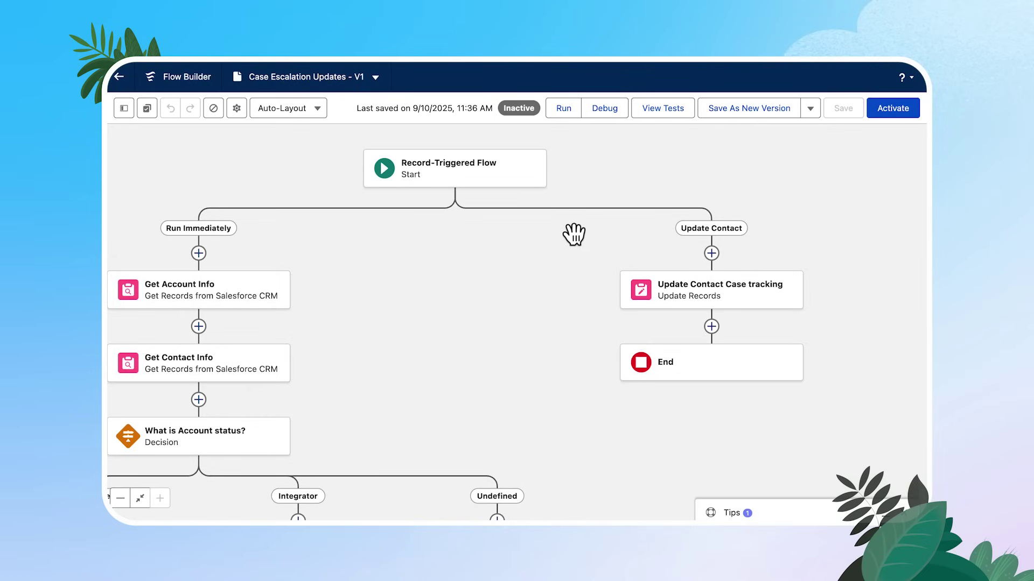
- Enable org-wide persistent flow logging from the flow's advanced version properties
{"action": "left_click", "coordinate": [237, 109]}
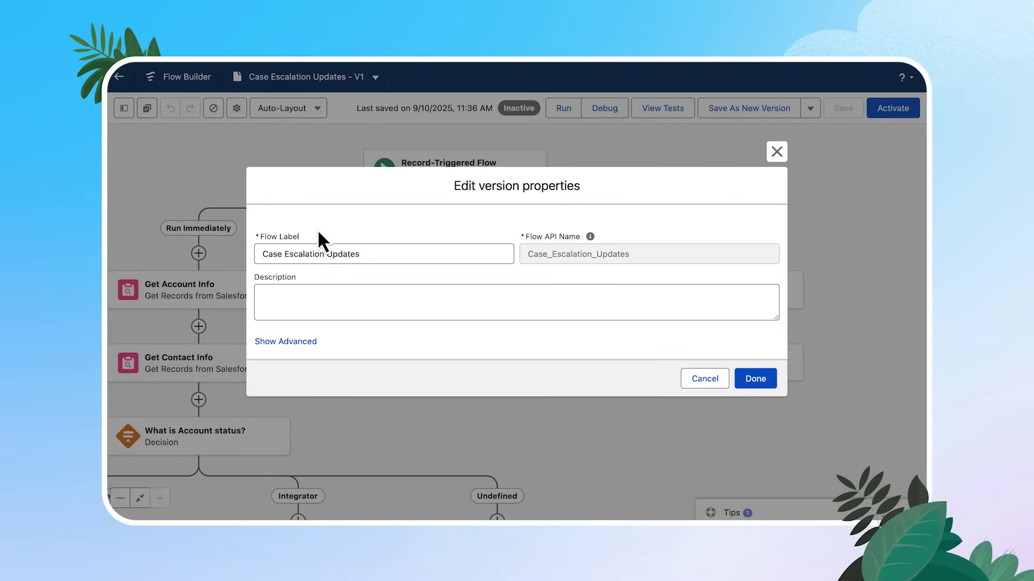
{"action": "left_click", "coordinate": [301, 343]}
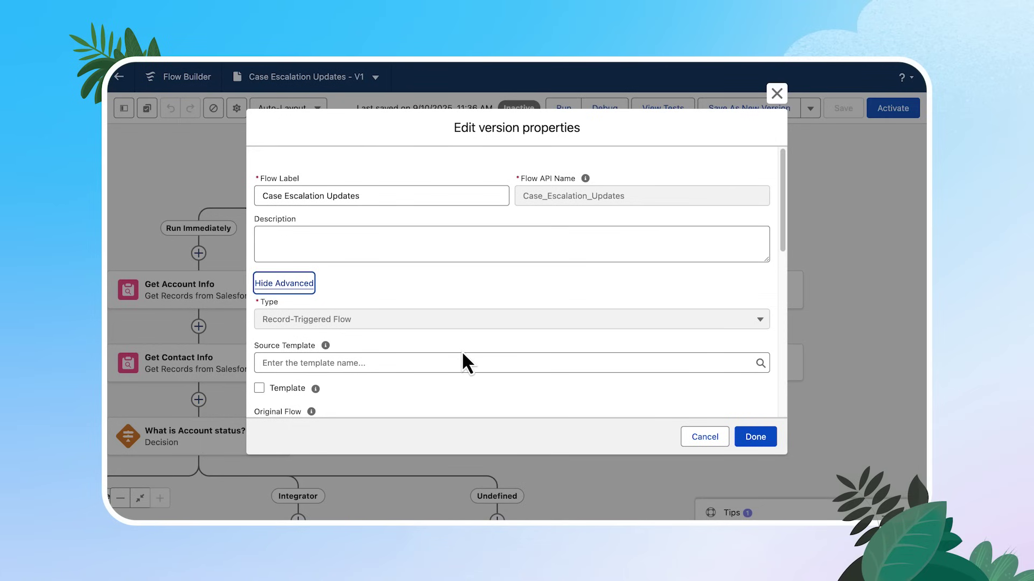
{"action": "scroll", "coordinate": [460, 351], "scroll_direction": "down", "scroll_amount": 5}
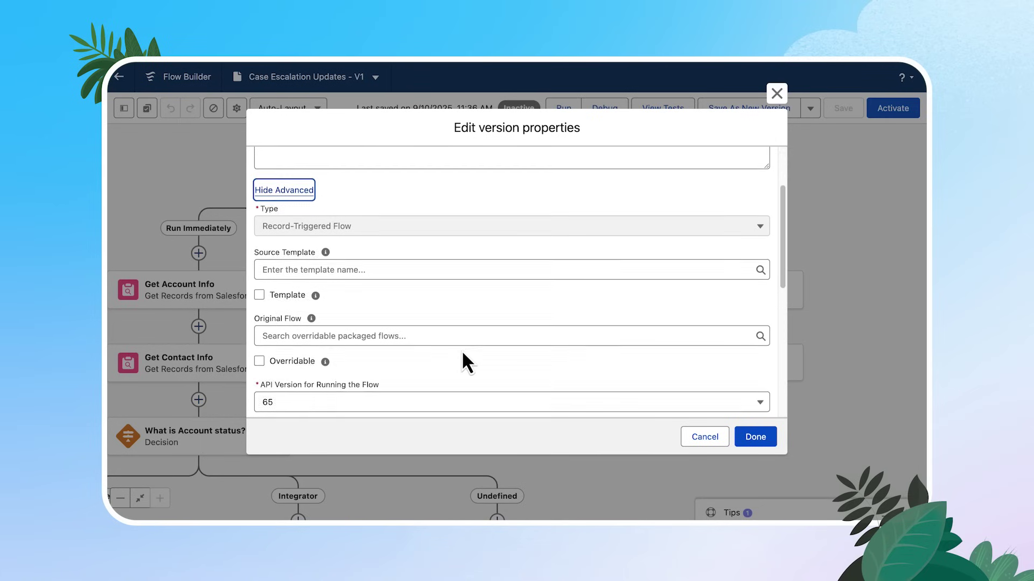
{"action": "scroll", "coordinate": [463, 352], "scroll_direction": "down", "scroll_amount": 7}
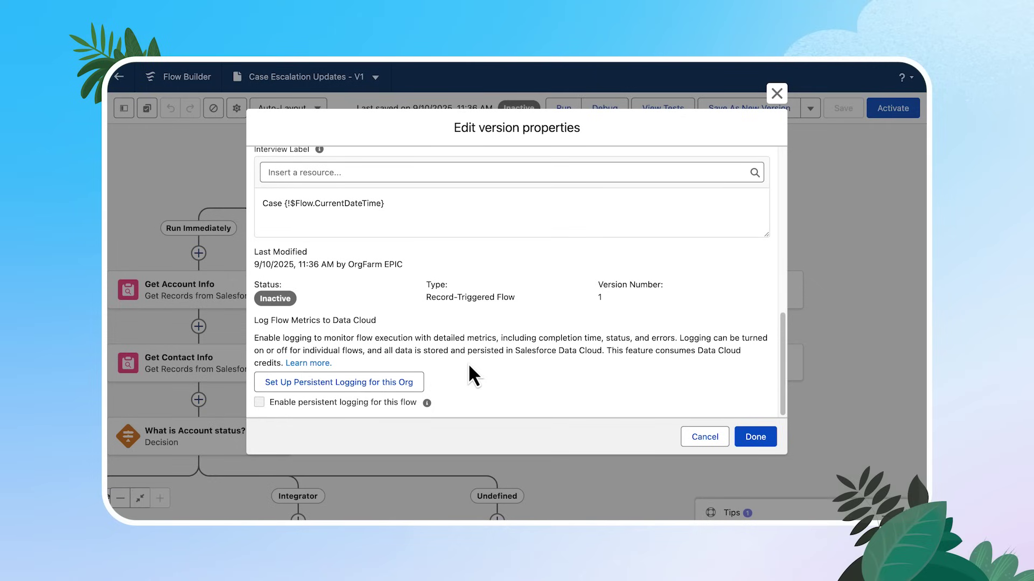
{"action": "left_click", "coordinate": [418, 384]}
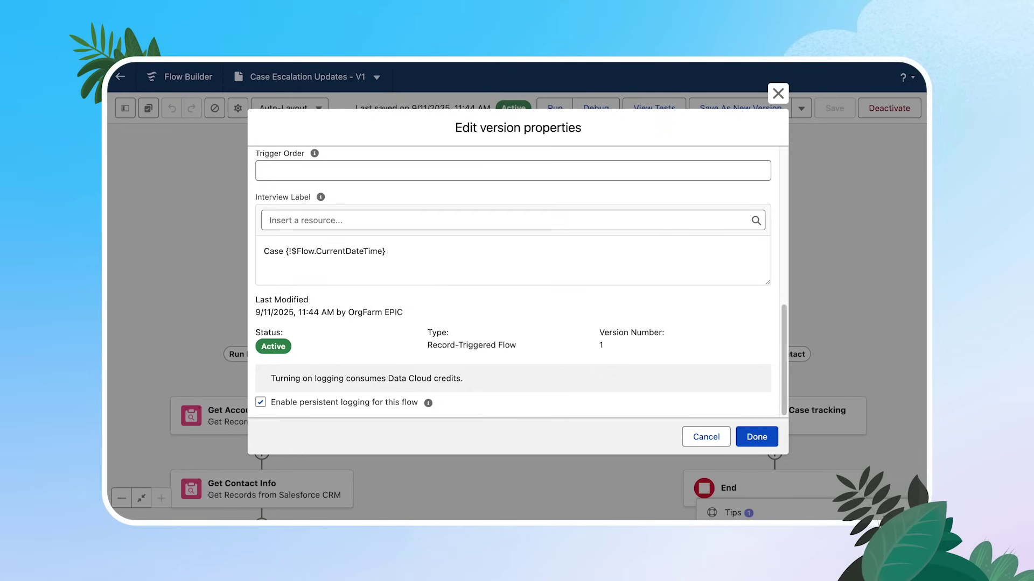
- Leave Flow Builder and open the Data Cloud app via the 'dat' app search
{"action": "left_click", "coordinate": [778, 95]}
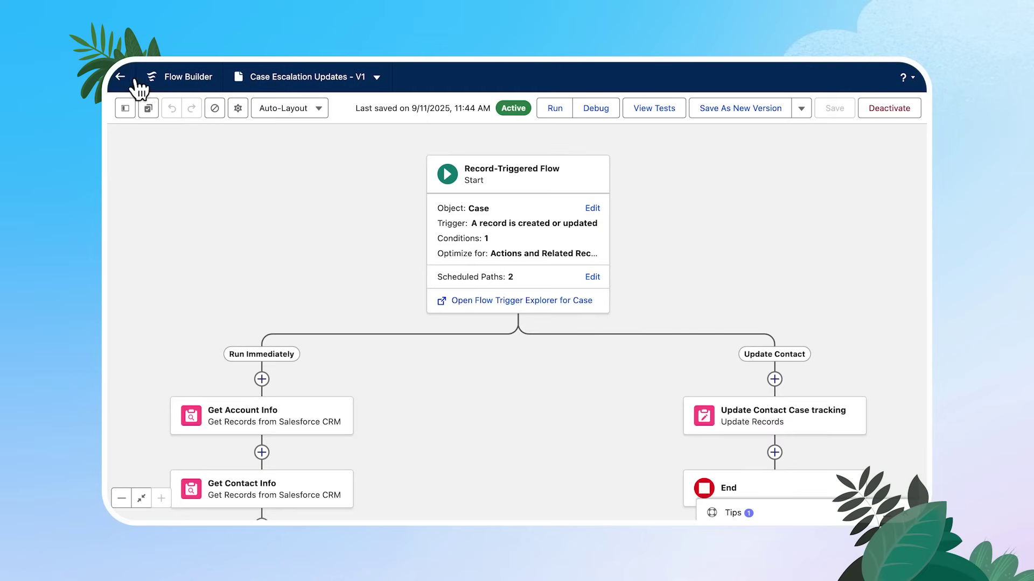
{"action": "left_click", "coordinate": [132, 79]}
{"action": "left_click", "coordinate": [130, 104]}
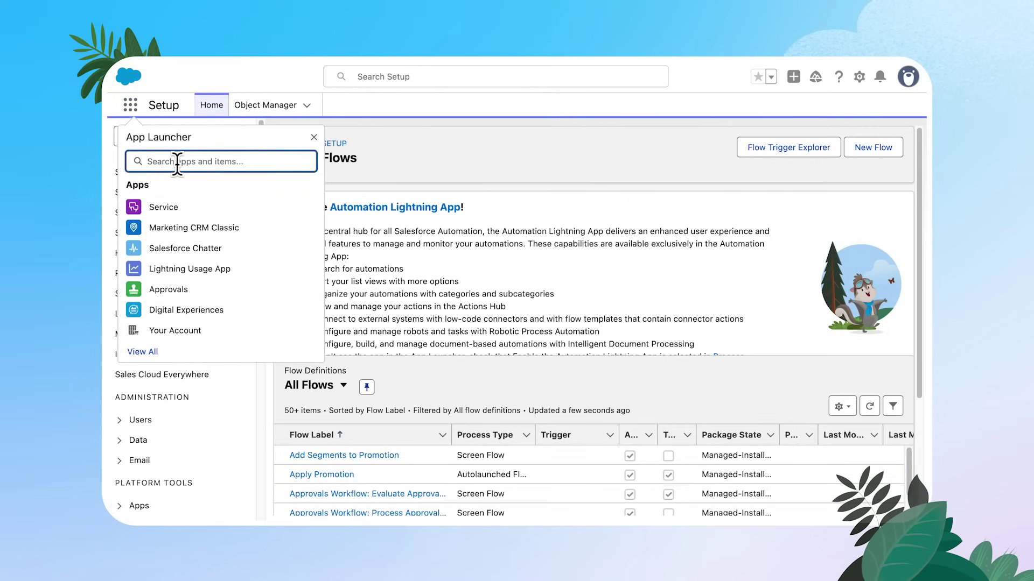
{"action": "type", "text": "dat"}
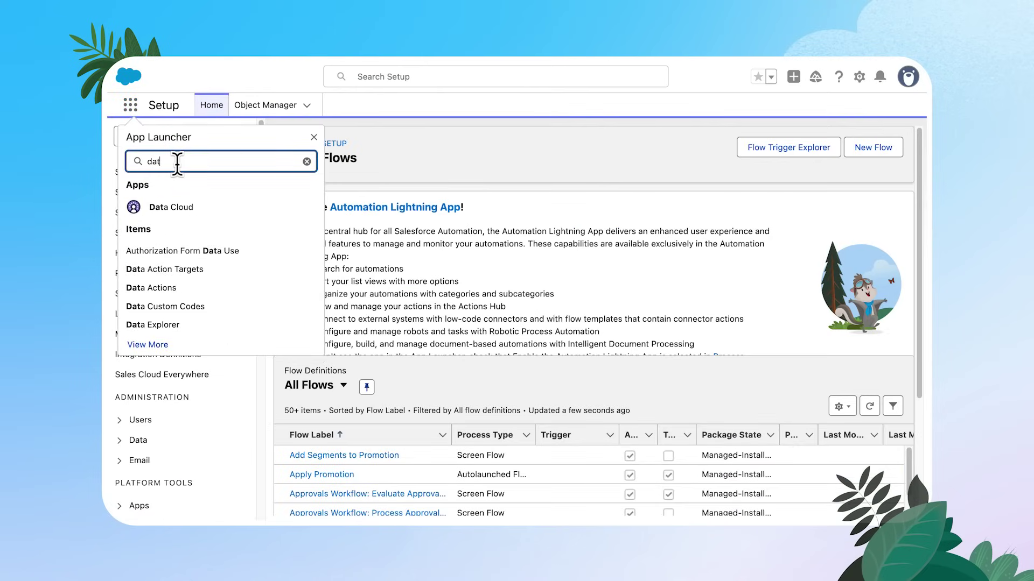
{"action": "left_click", "coordinate": [172, 208]}
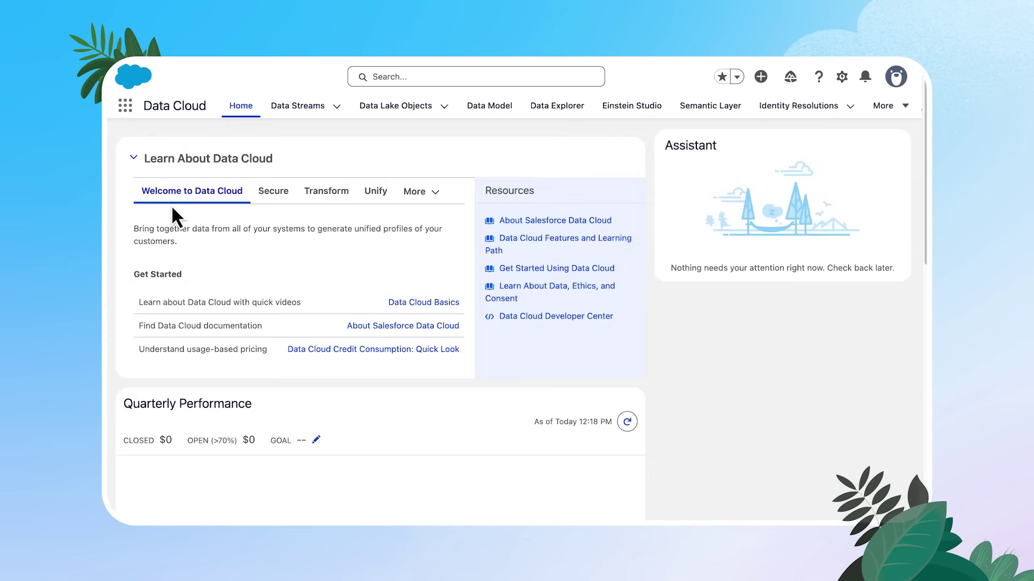
- In Data Explorer, view the Flow Element Run and then Flow Run data model object records
{"action": "left_click", "coordinate": [580, 114]}
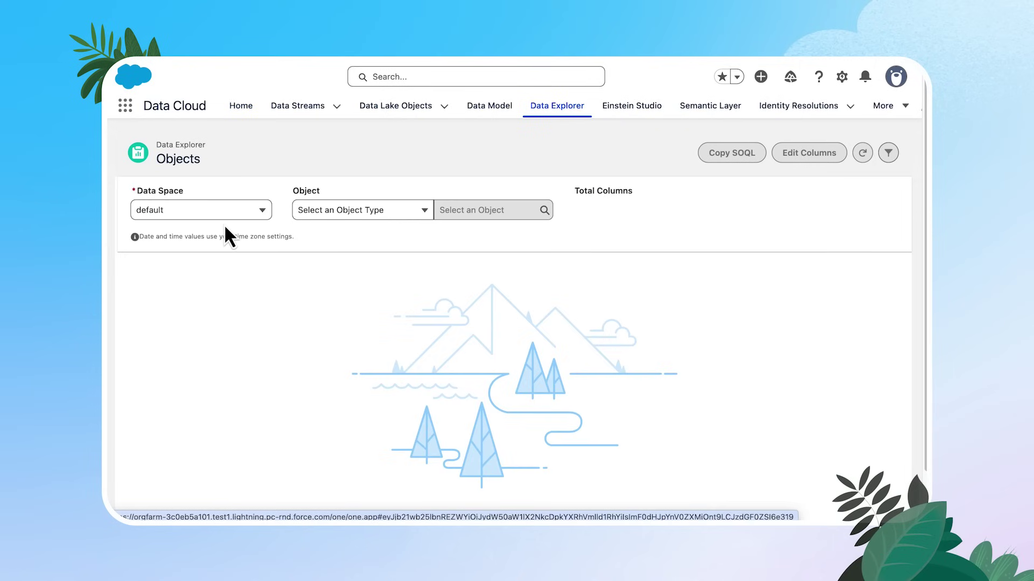
{"action": "left_click", "coordinate": [377, 222]}
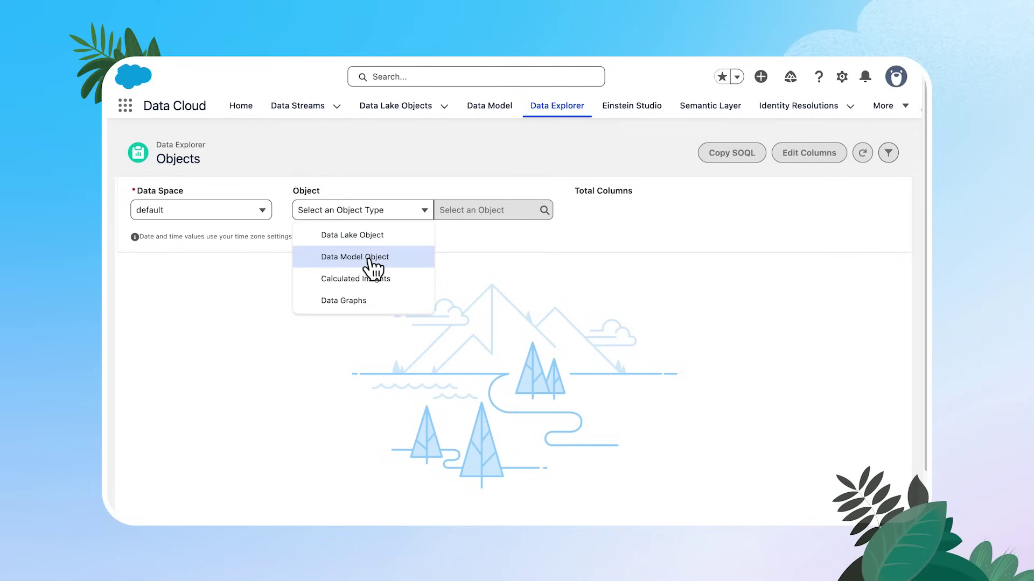
{"action": "left_click", "coordinate": [396, 258]}
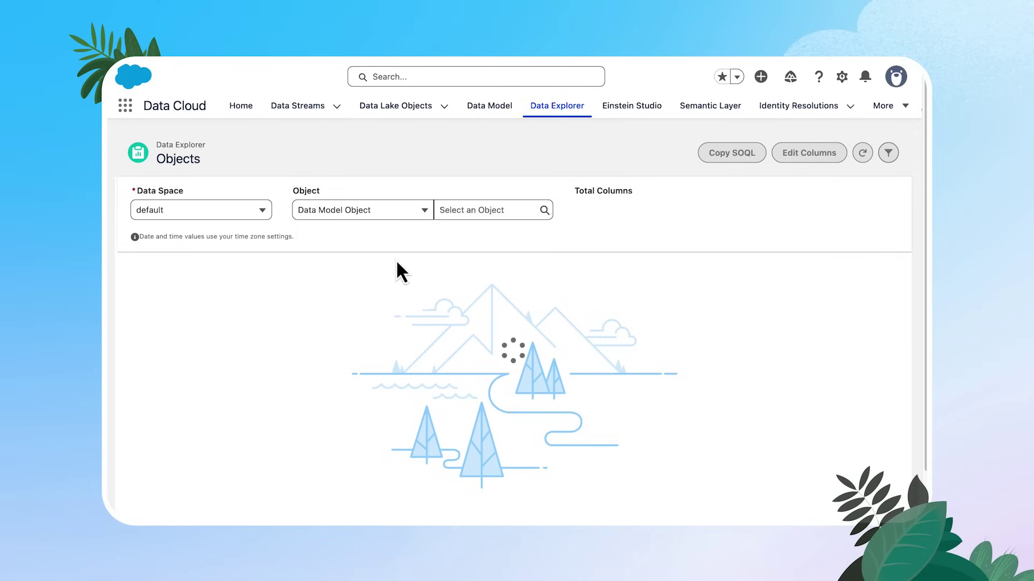
{"action": "left_click", "coordinate": [478, 211]}
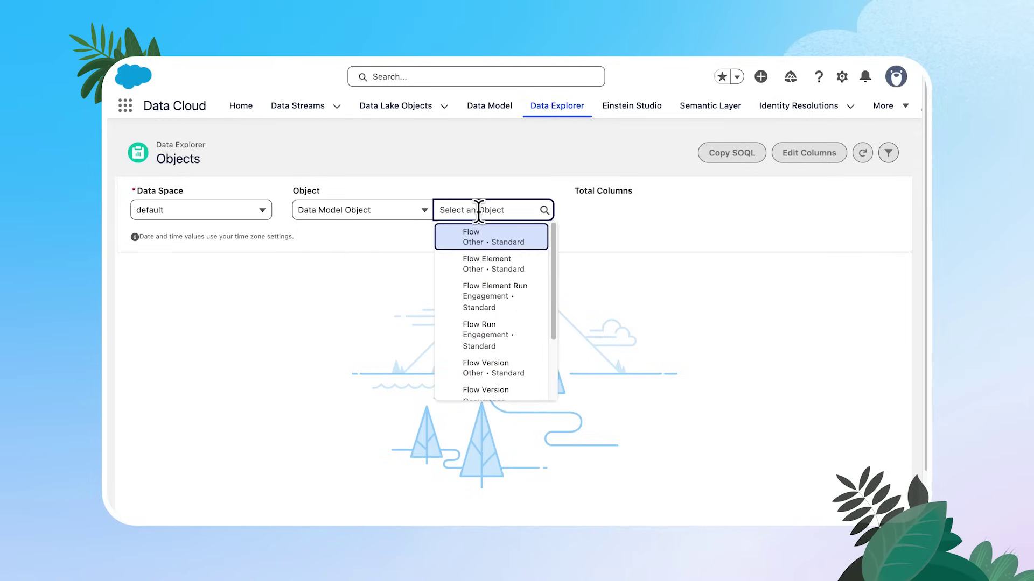
{"action": "left_click", "coordinate": [479, 290]}
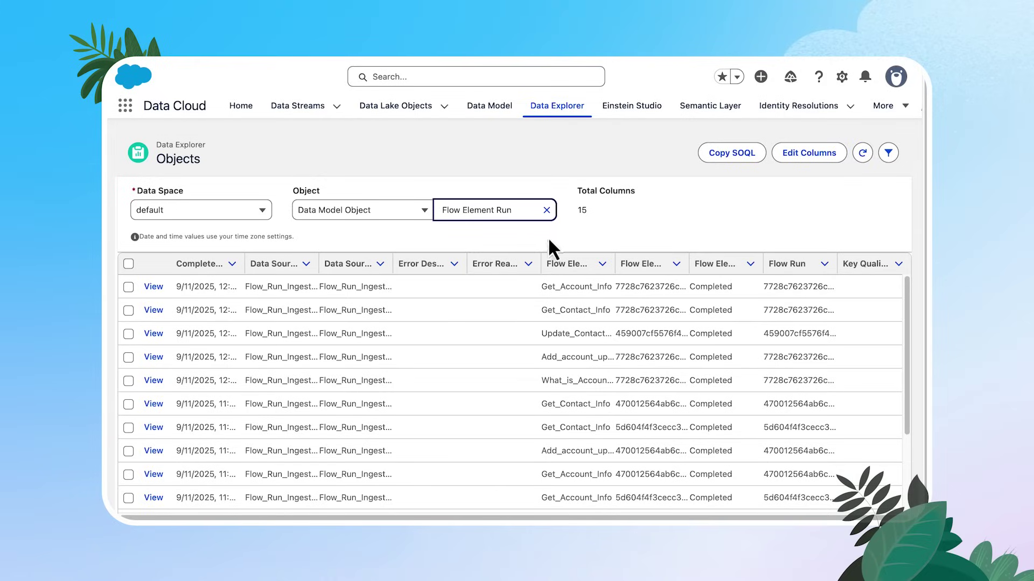
{"action": "left_click", "coordinate": [545, 210]}
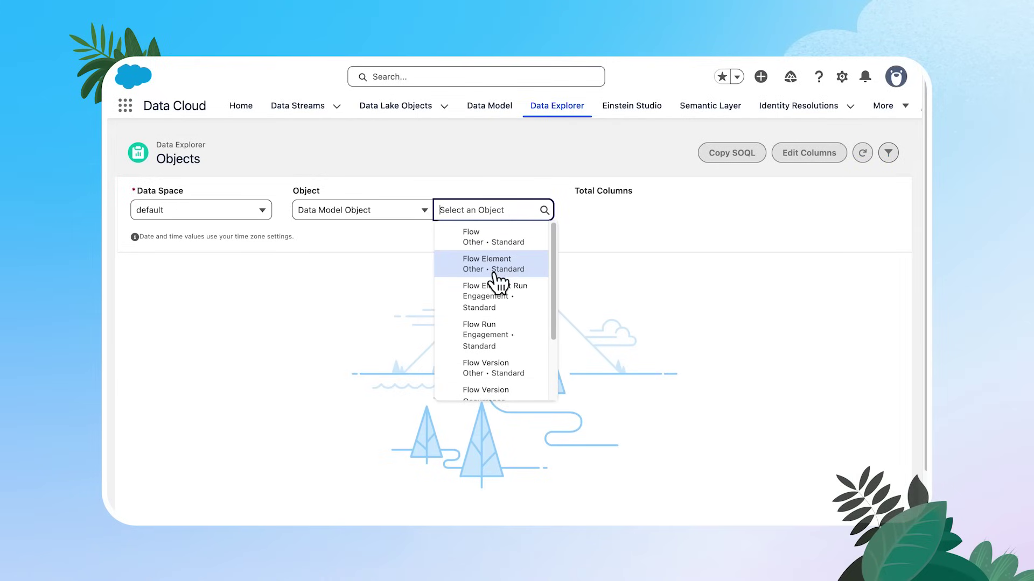
{"action": "left_click", "coordinate": [495, 330]}
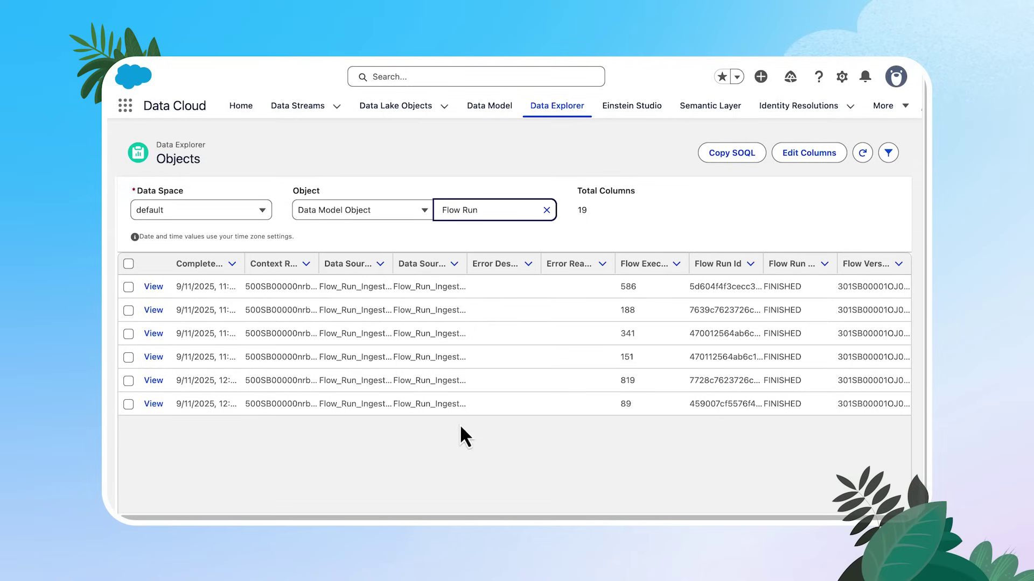
- Switch to the Service app and show its Reports tab
{"action": "left_click", "coordinate": [124, 107]}
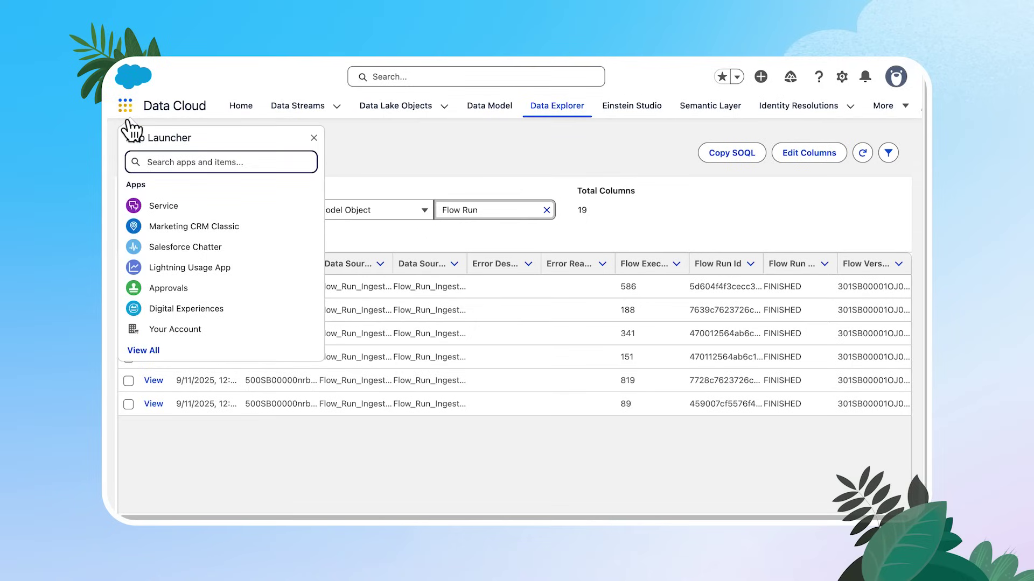
{"action": "left_click", "coordinate": [163, 207]}
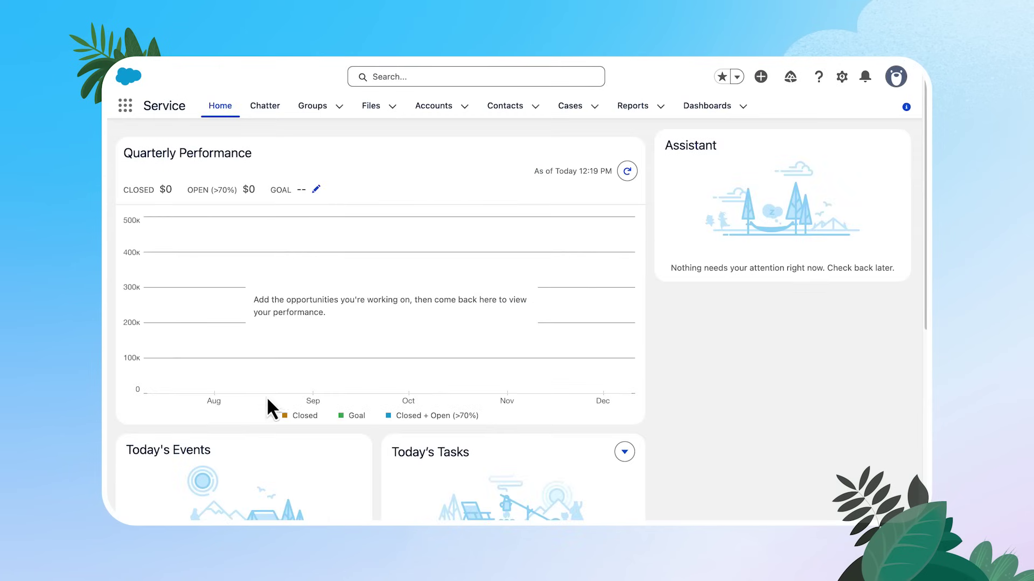
{"action": "left_click", "coordinate": [639, 108]}
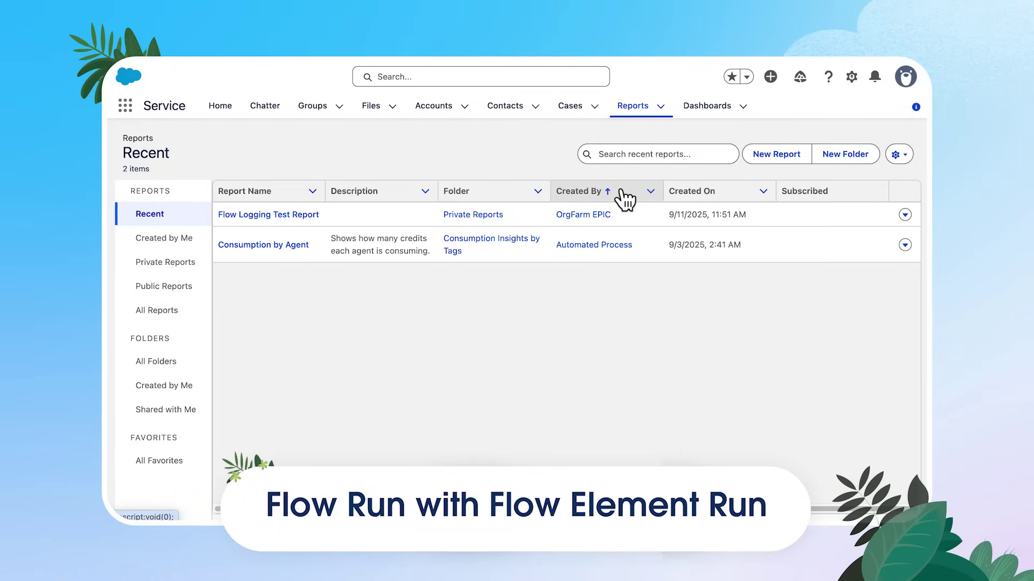
- Start a new report and select the Flow Run with Flow Element Run type from a 'flow' search
{"action": "left_click", "coordinate": [787, 156]}
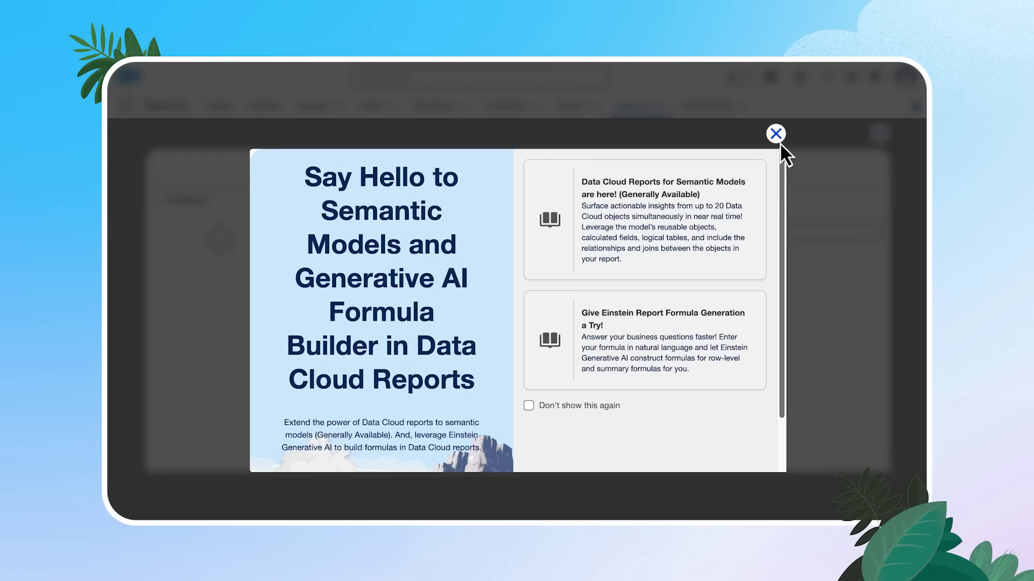
{"action": "left_click", "coordinate": [776, 134]}
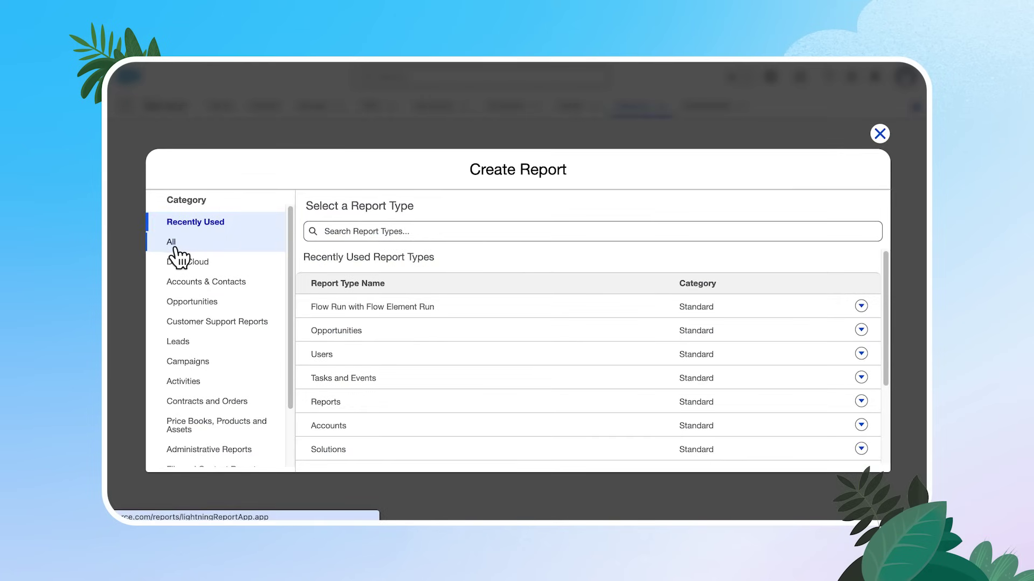
{"action": "left_click", "coordinate": [403, 231]}
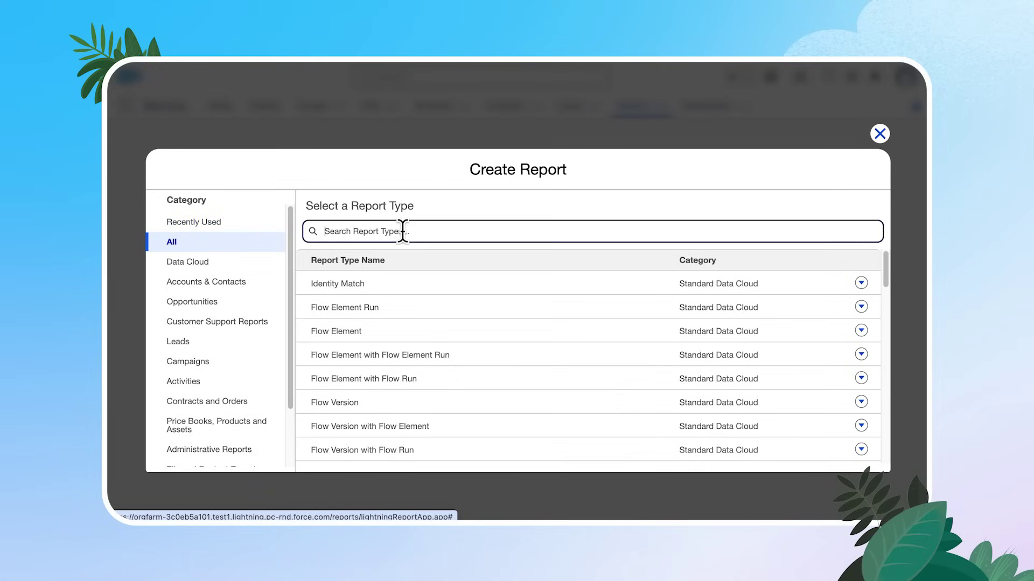
{"action": "type", "text": "flow"}
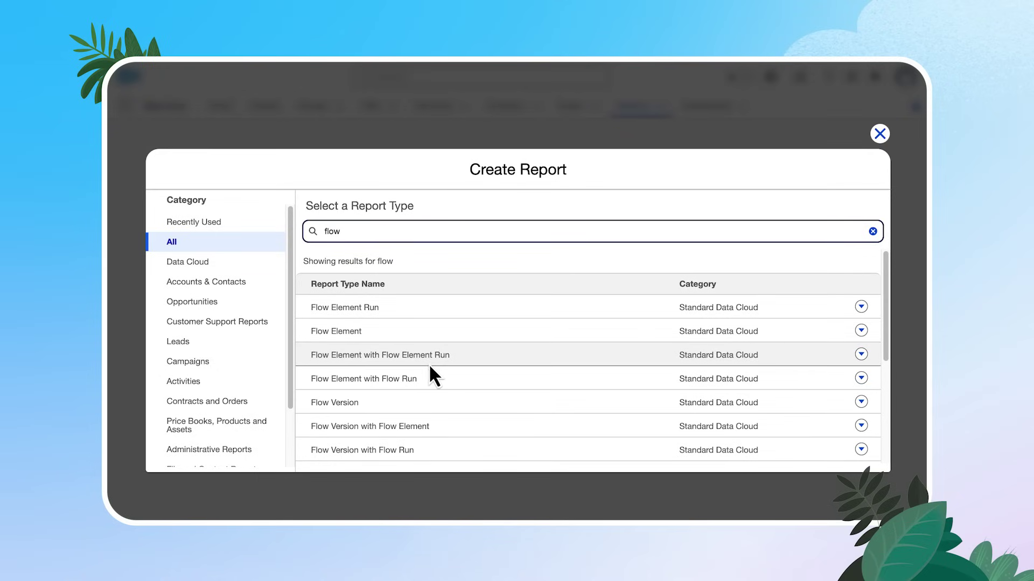
{"action": "scroll", "coordinate": [419, 371], "scroll_direction": "down", "scroll_amount": 3}
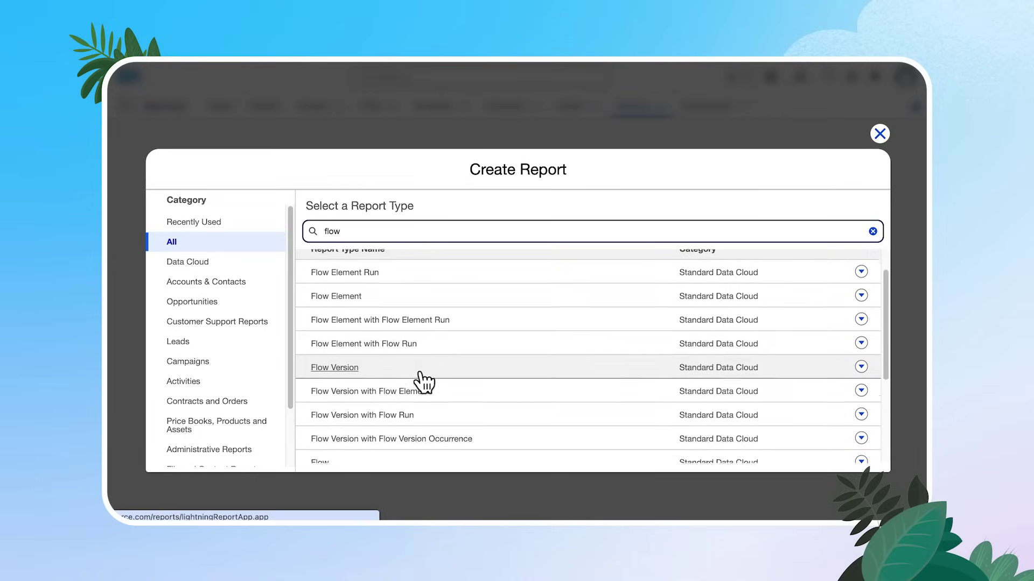
{"action": "scroll", "coordinate": [419, 371], "scroll_direction": "down", "scroll_amount": 3}
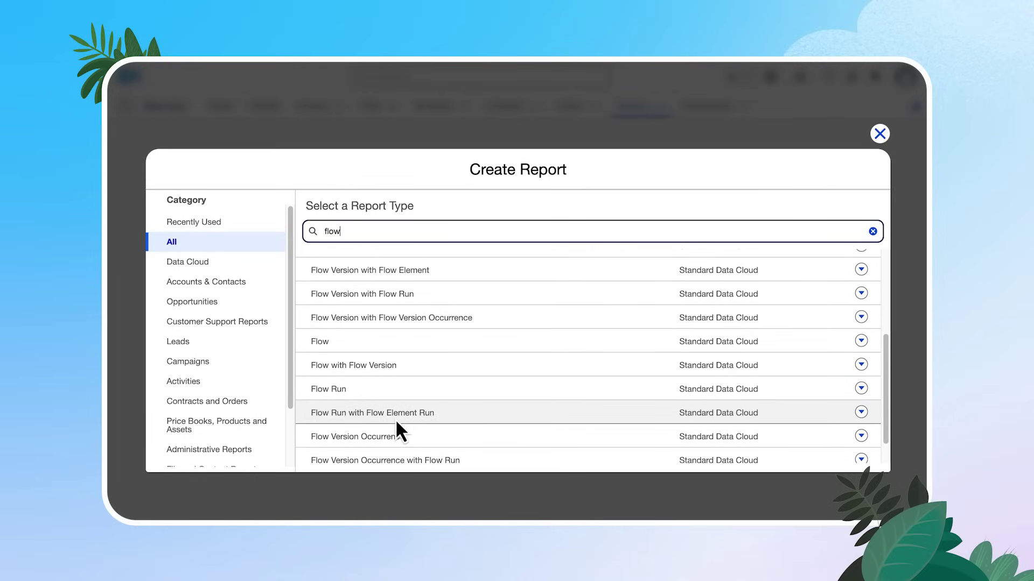
{"action": "left_click", "coordinate": [397, 416]}
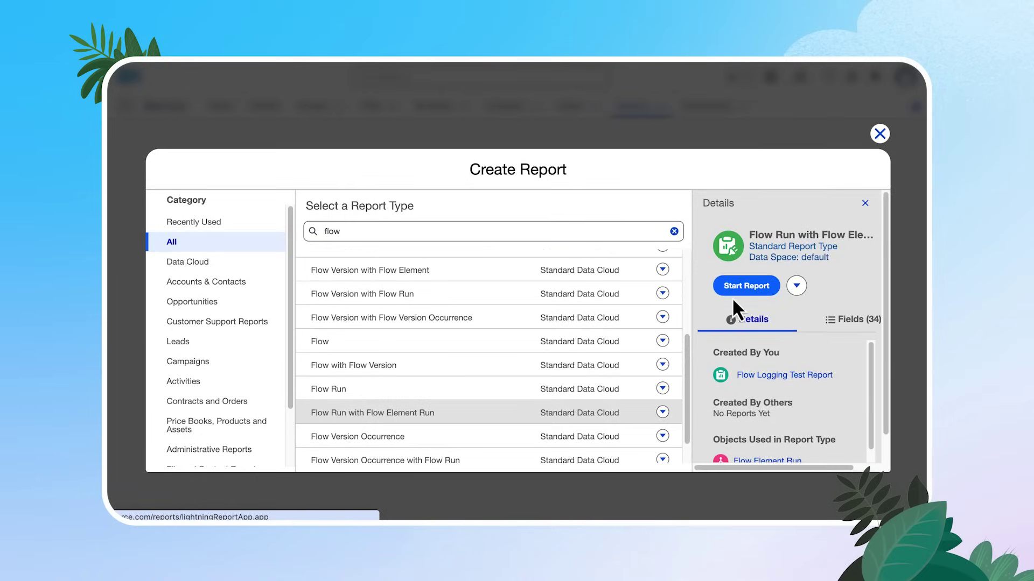
- Start the report and group rows by Flow Version, Flow Run Id and Context Record Id
{"action": "left_click", "coordinate": [752, 294]}
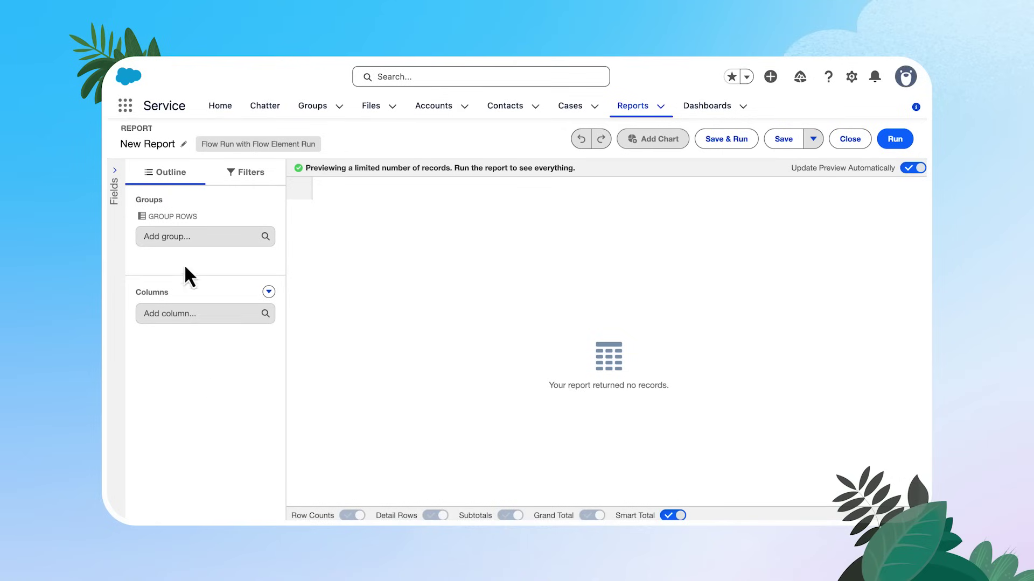
{"action": "left_click", "coordinate": [186, 236]}
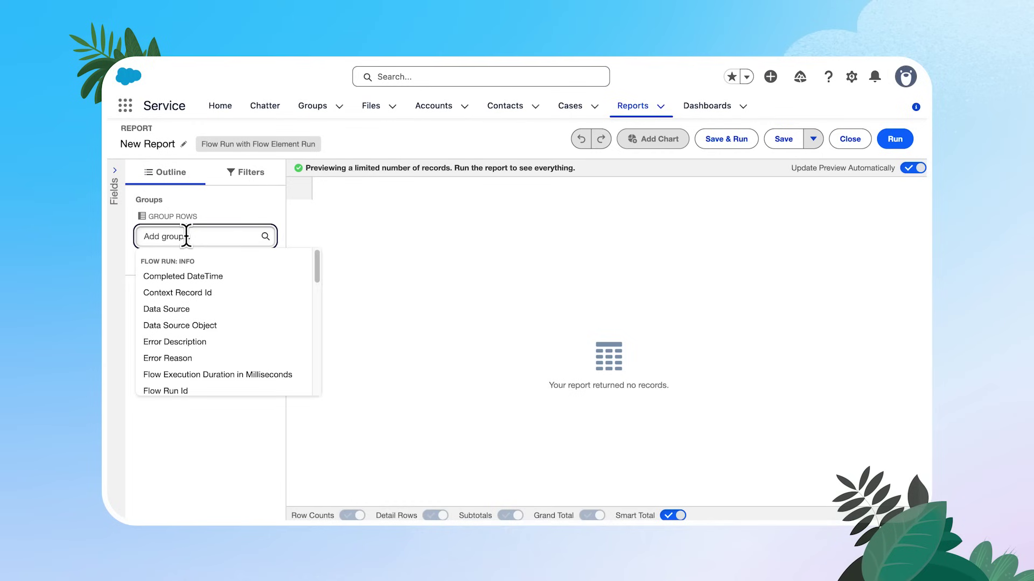
{"action": "type", "text": "flow"}
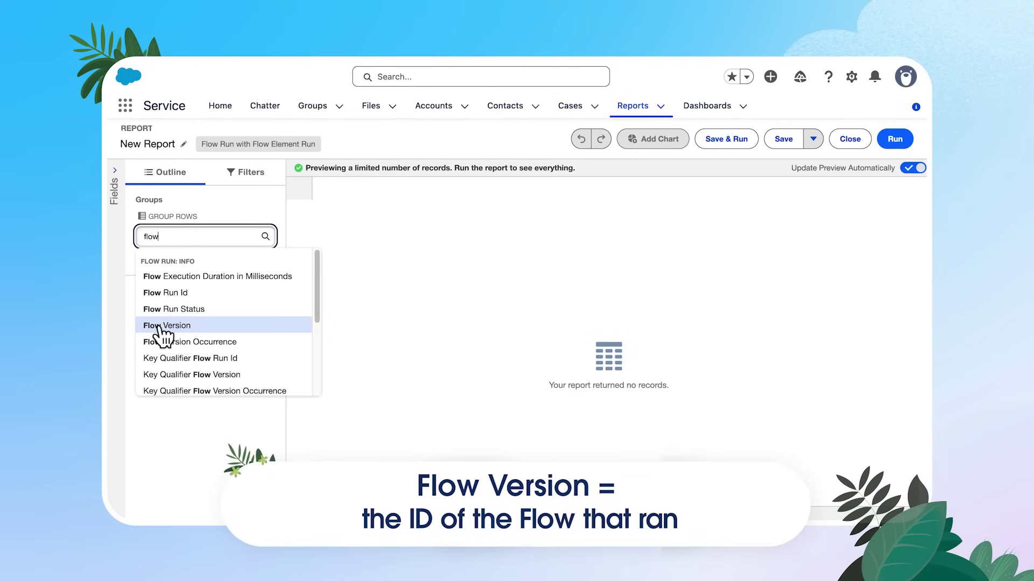
{"action": "left_click", "coordinate": [159, 327]}
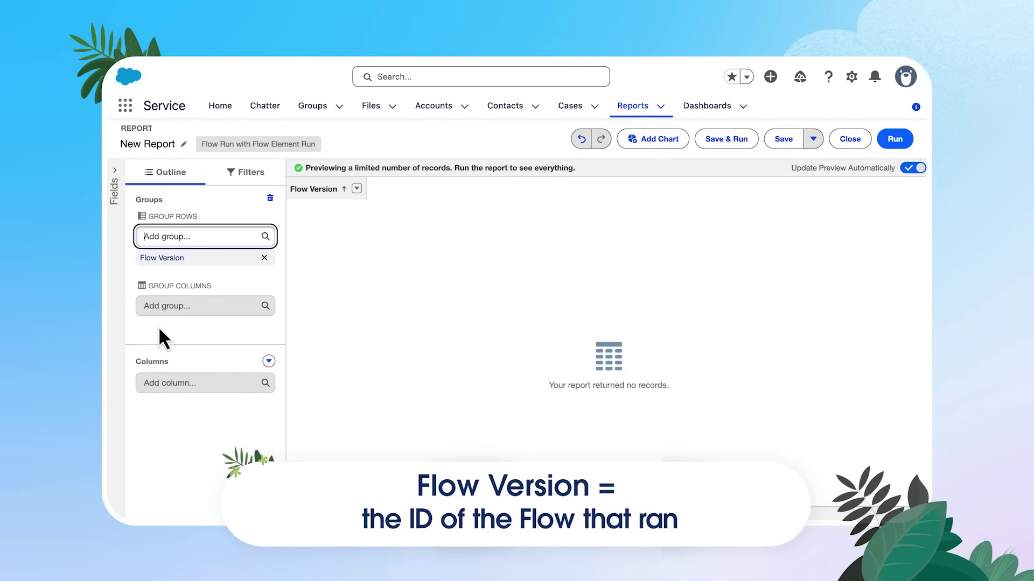
{"action": "left_click", "coordinate": [173, 236]}
{"action": "type", "text": "f"}
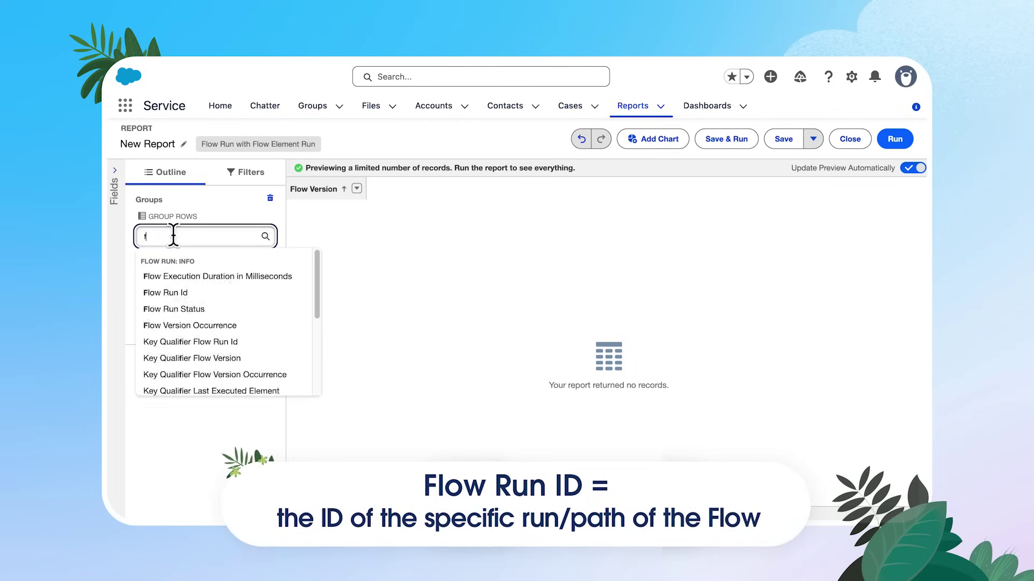
{"action": "type", "text": "low"}
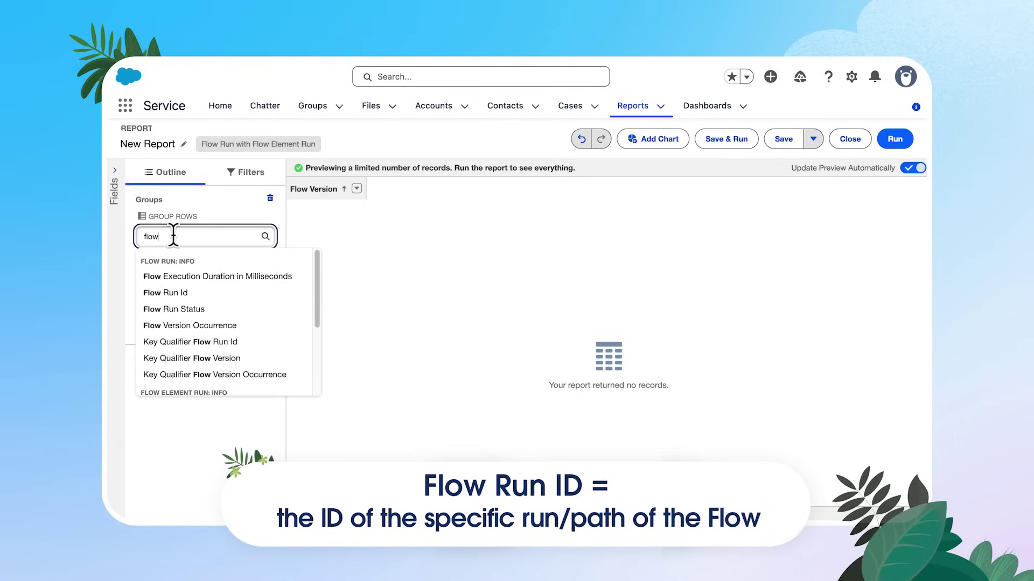
{"action": "left_click", "coordinate": [155, 293]}
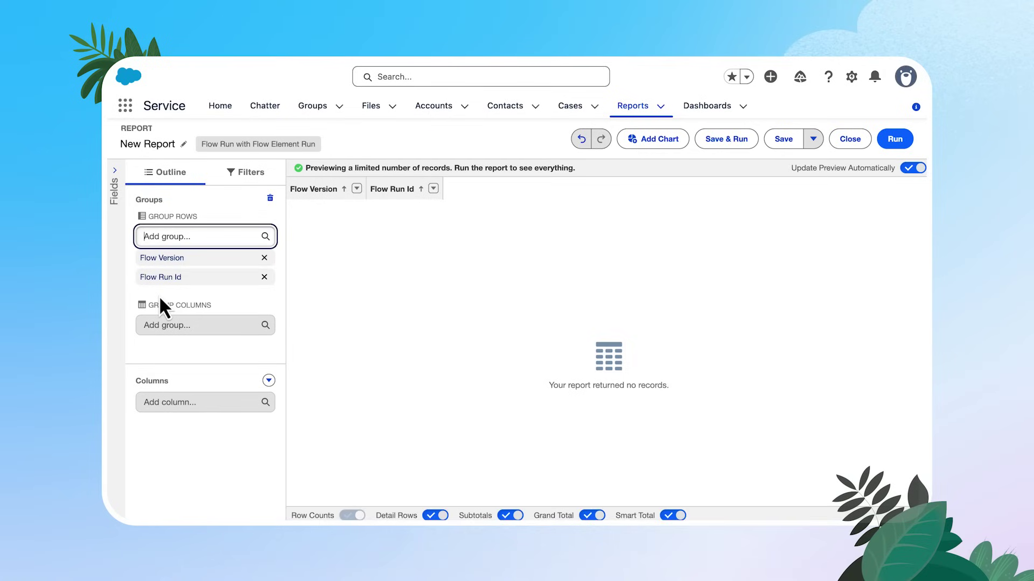
{"action": "type", "text": "cont"}
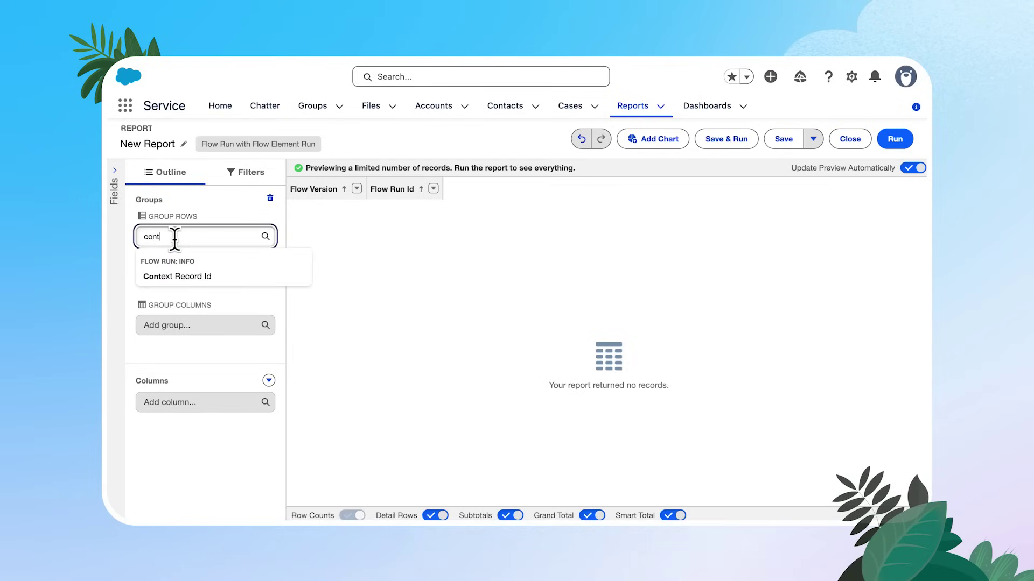
{"action": "left_click", "coordinate": [178, 277]}
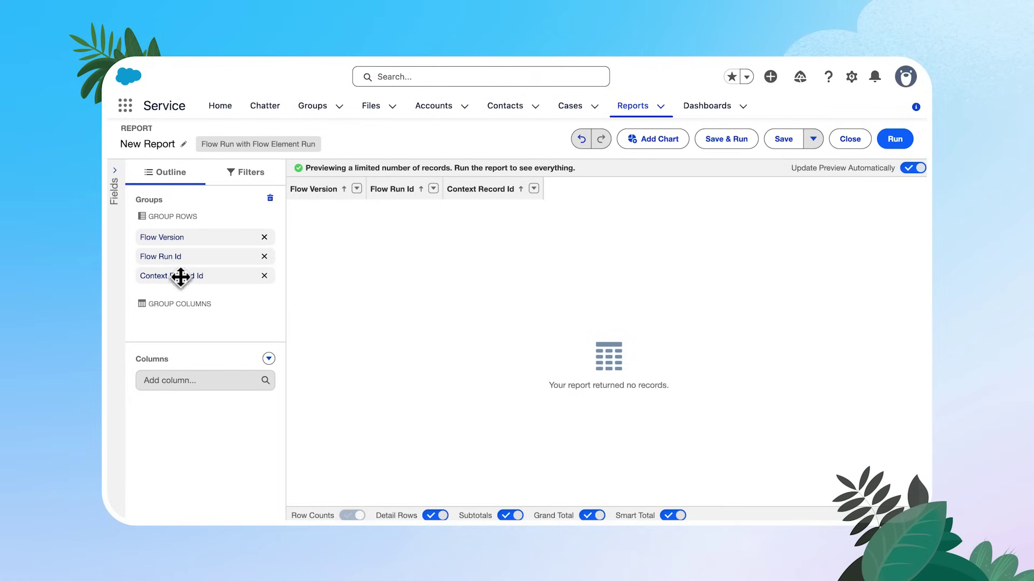
- Add Flow Run Status, Flow Element and Completed DateTime as report columns
{"action": "left_click", "coordinate": [183, 381]}
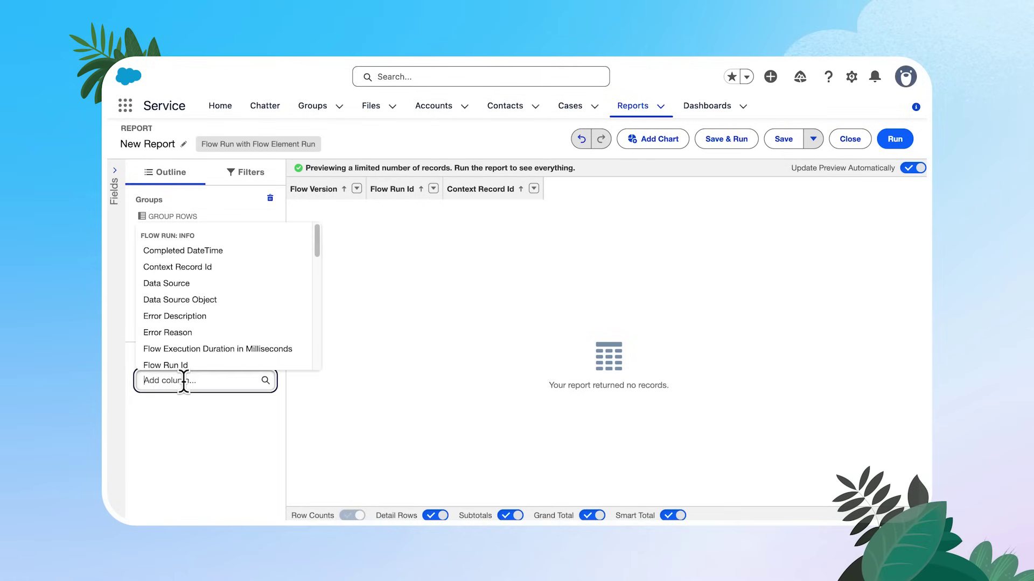
{"action": "type", "text": "flow run"}
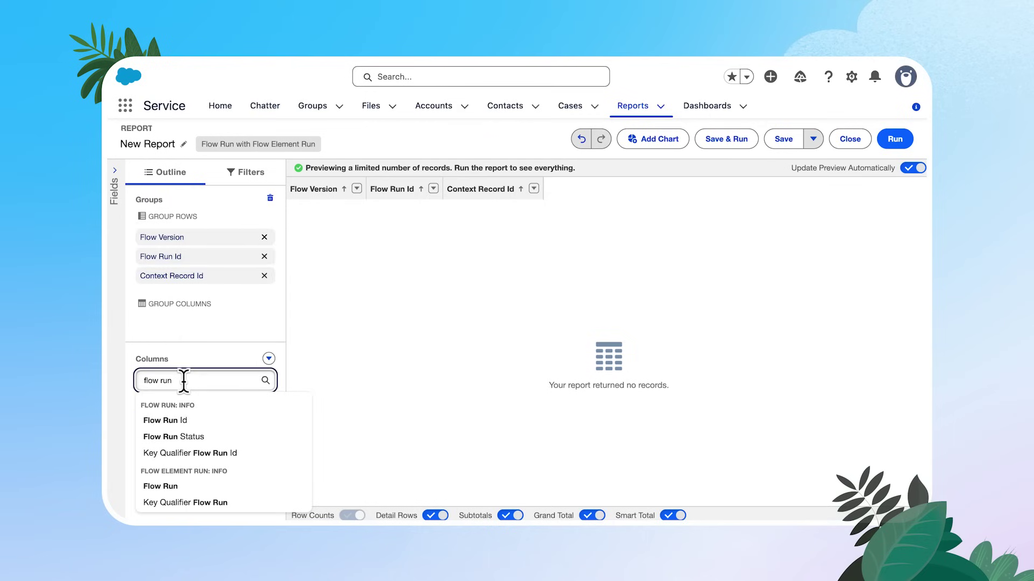
{"action": "left_click", "coordinate": [189, 438]}
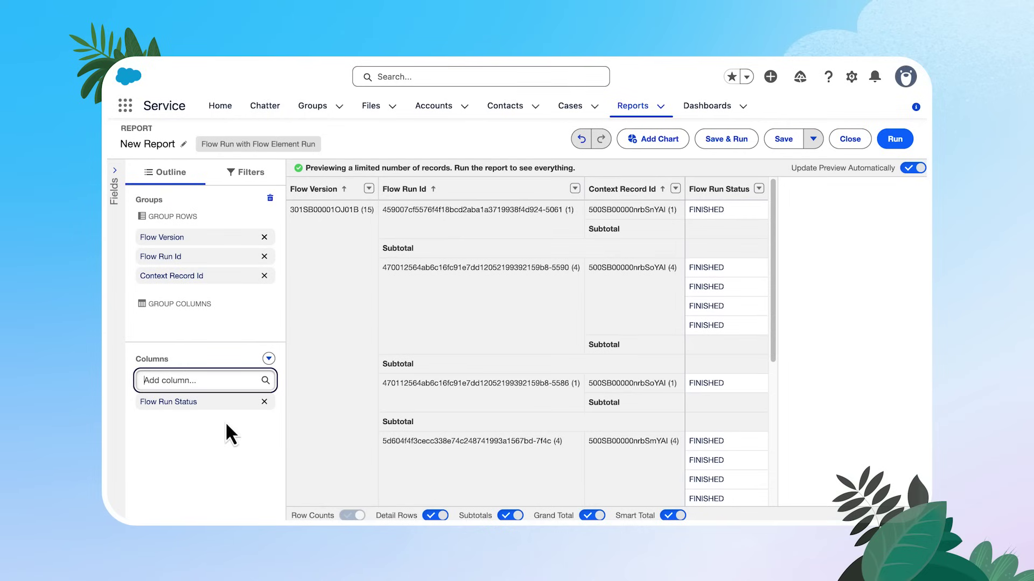
{"action": "left_click", "coordinate": [198, 380]}
{"action": "type", "text": "flow"}
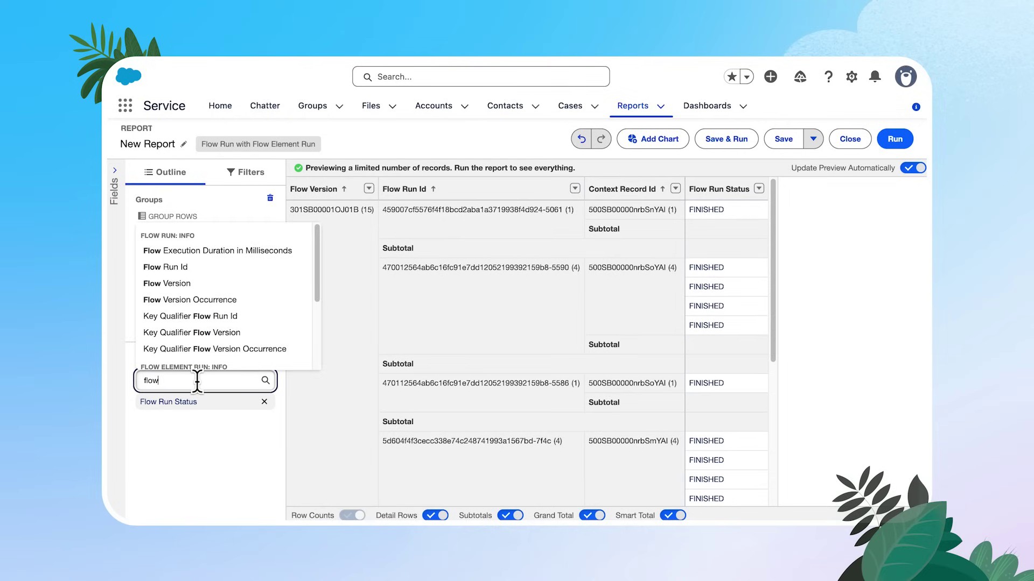
{"action": "type", "text": " ele"}
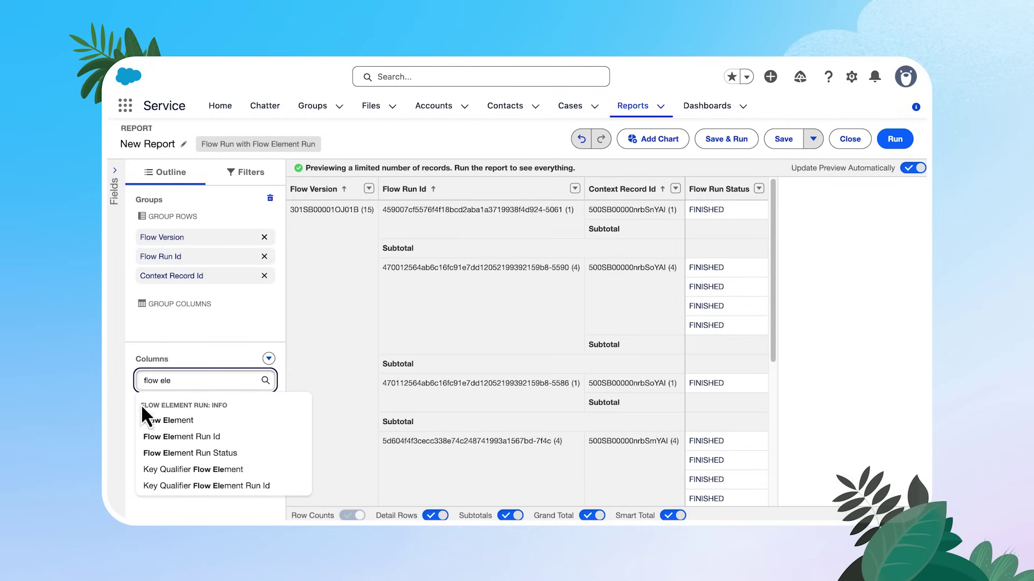
{"action": "left_click", "coordinate": [169, 420]}
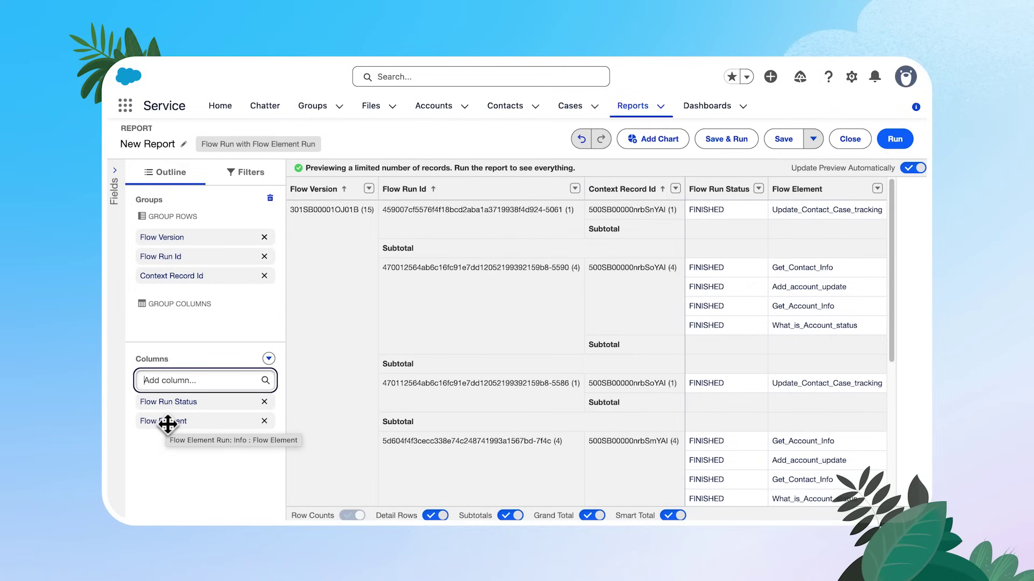
{"action": "left_click", "coordinate": [184, 374]}
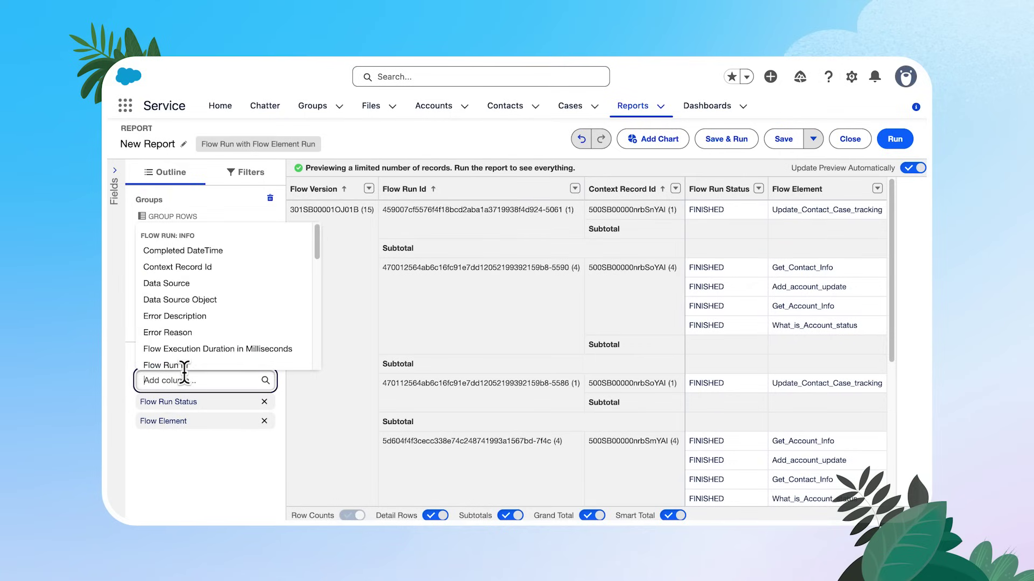
{"action": "type", "text": "comp"}
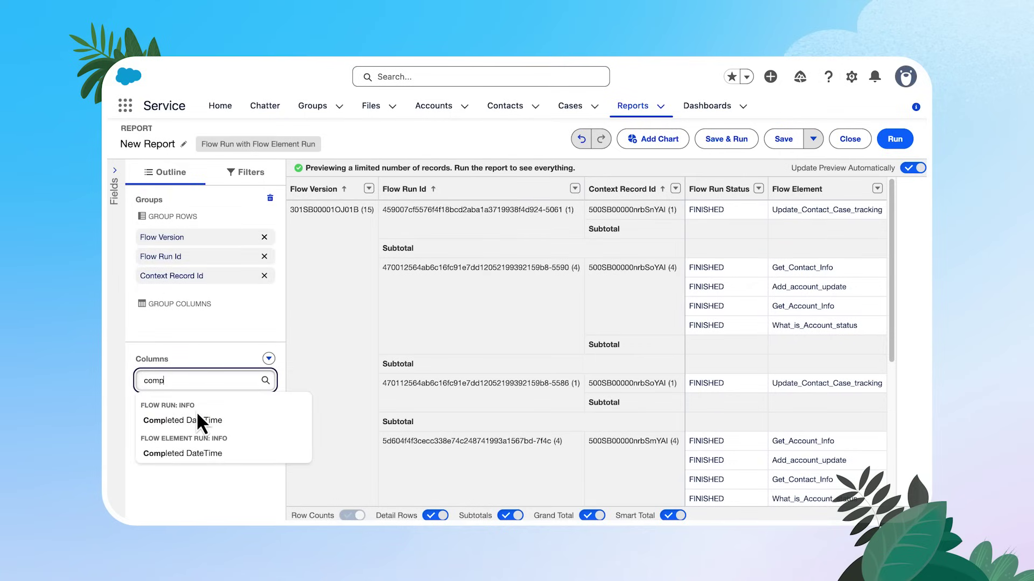
{"action": "left_click", "coordinate": [197, 457]}
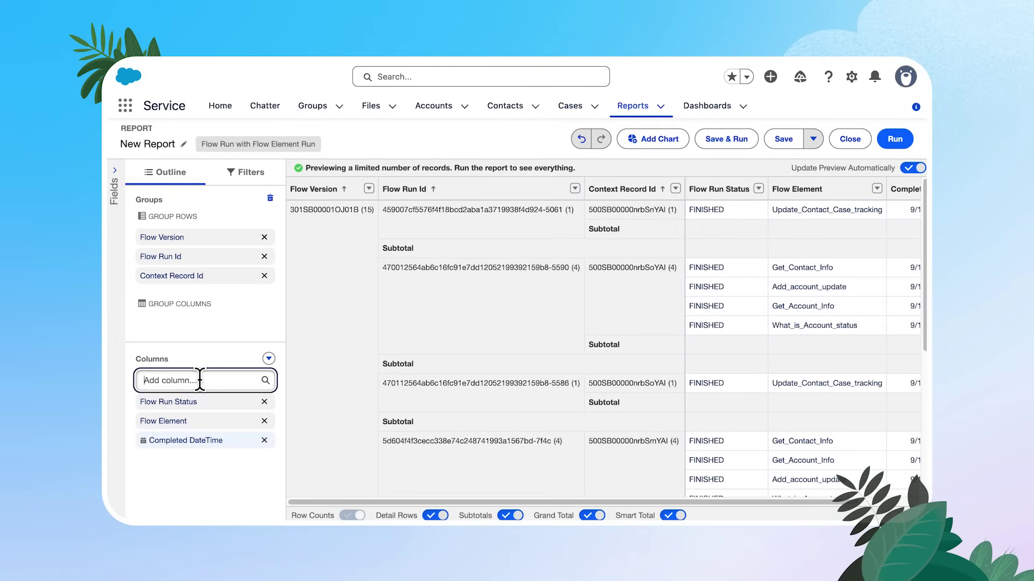
- Add Flow Execution Duration in Milliseconds and Flow Element Run Status as further columns
{"action": "left_click", "coordinate": [199, 380]}
{"action": "type", "text": "flow"}
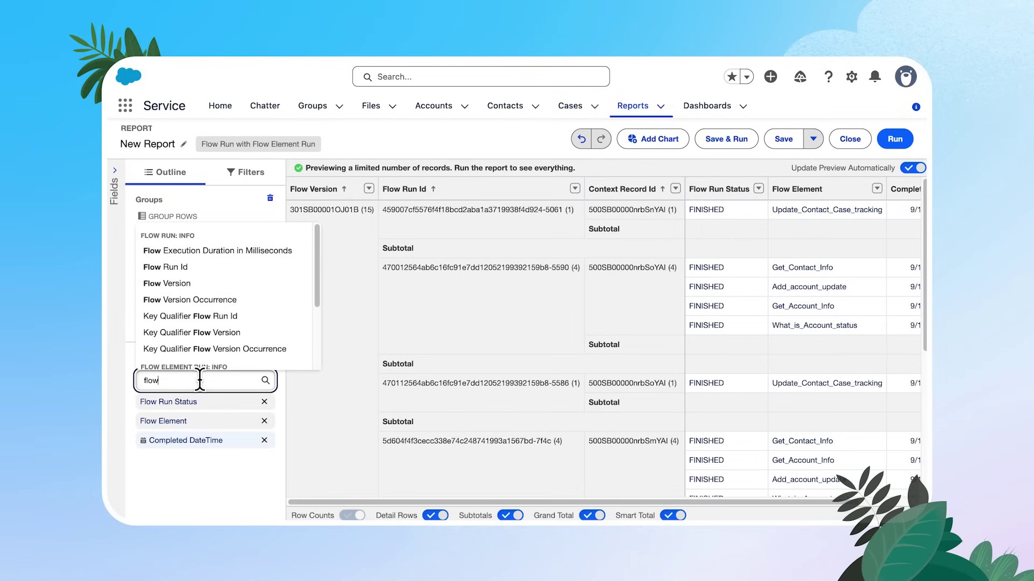
{"action": "type", "text": " ex"}
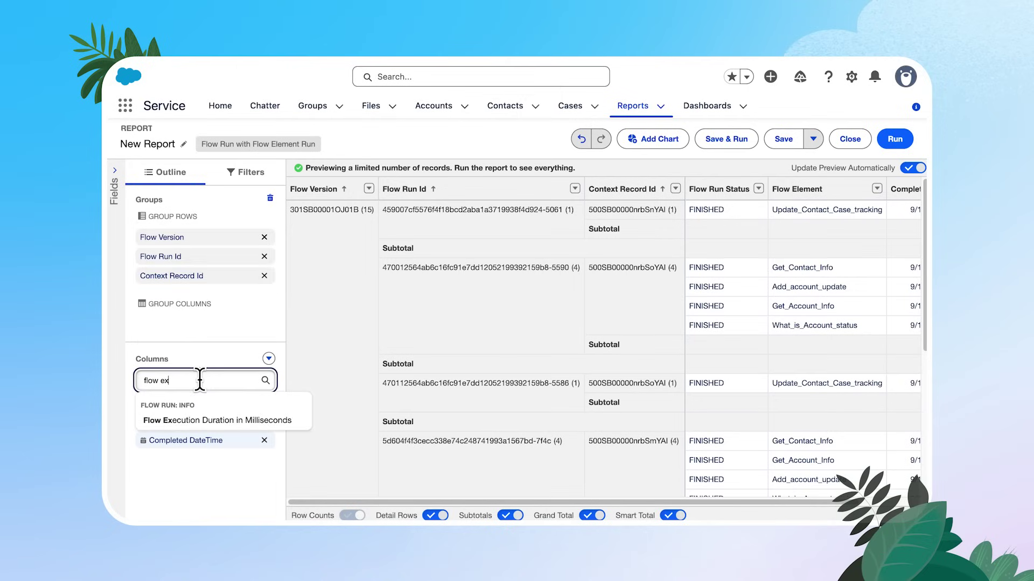
{"action": "left_click", "coordinate": [226, 421]}
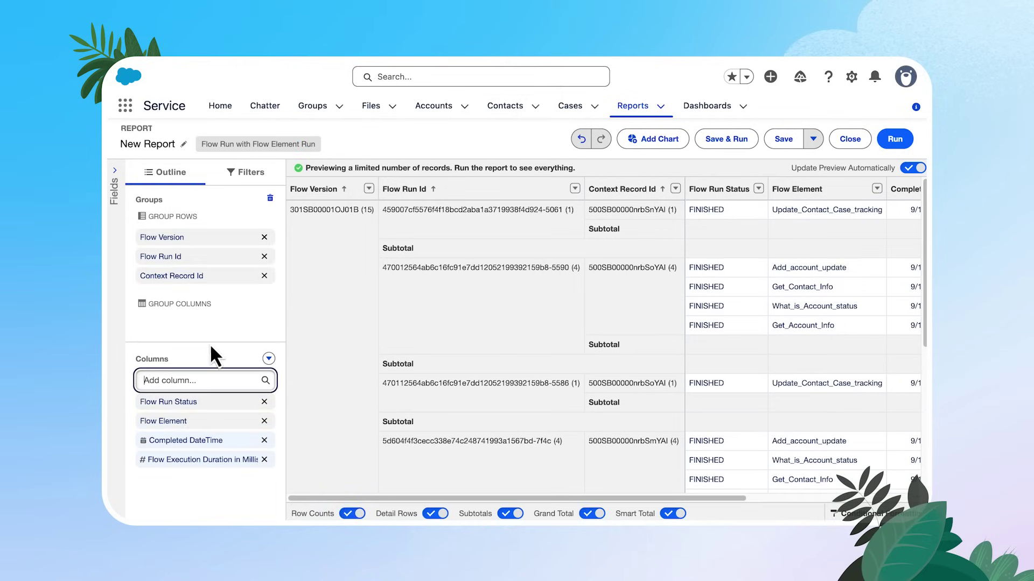
{"action": "left_click", "coordinate": [192, 380]}
{"action": "type", "text": "flow ele"}
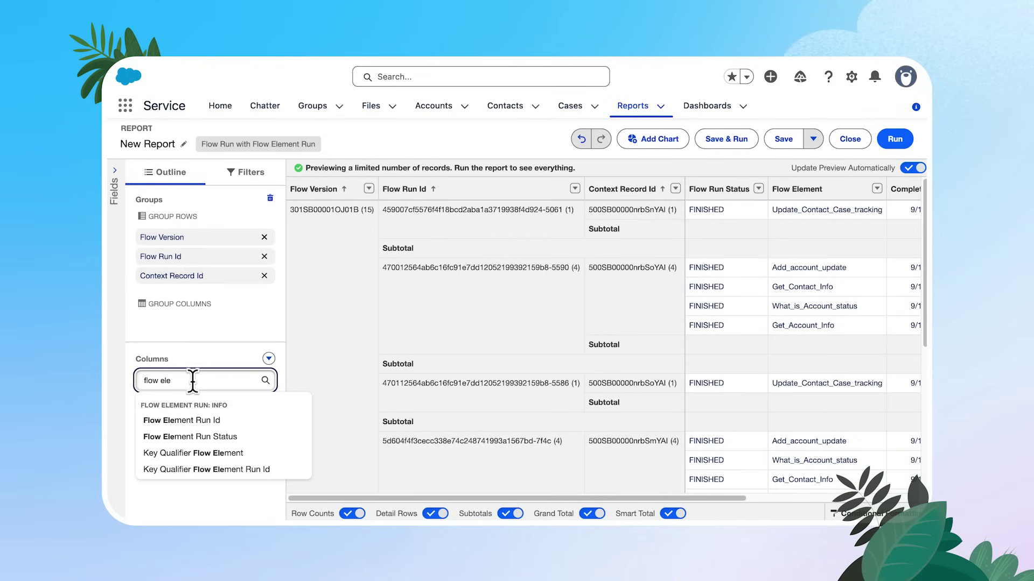
{"action": "left_click", "coordinate": [179, 438]}
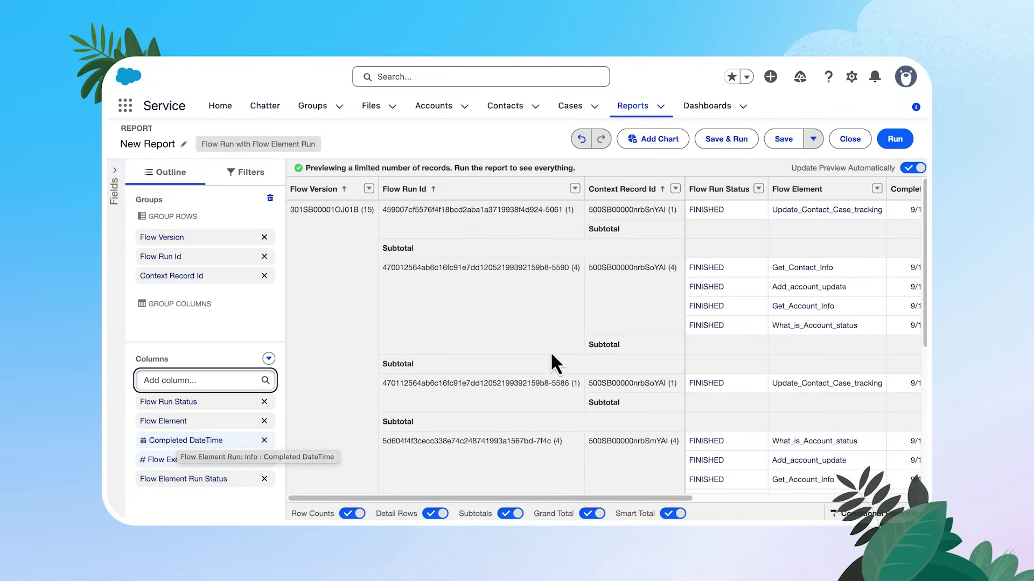
- Save and run the report with the name 'Flow Logging Run Report'
{"action": "left_click", "coordinate": [739, 141]}
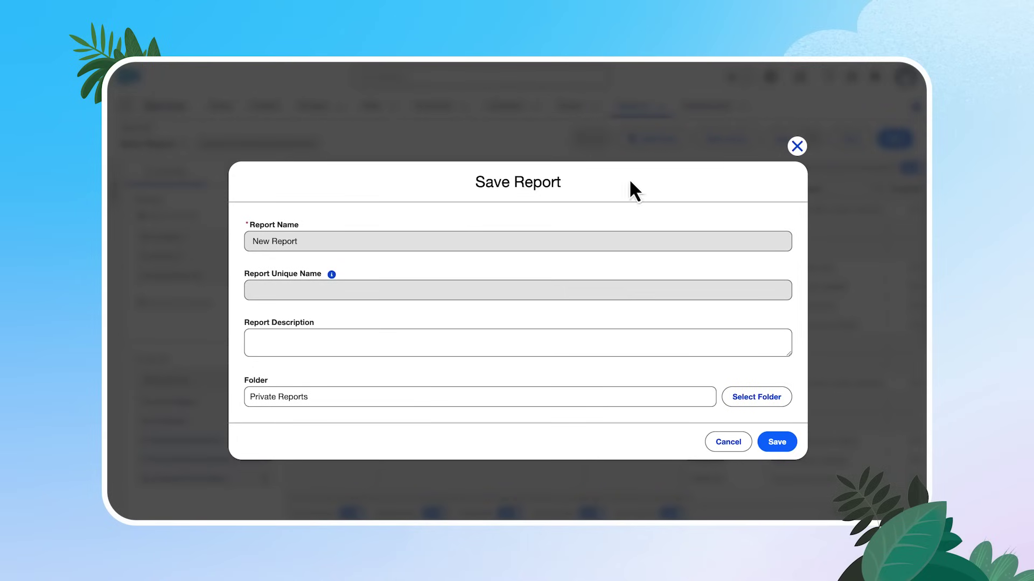
{"action": "left_click_drag", "start_coordinate": [253, 240], "coordinate": [290, 237]}
{"action": "type", "text": "Flow Logging Run Re"}
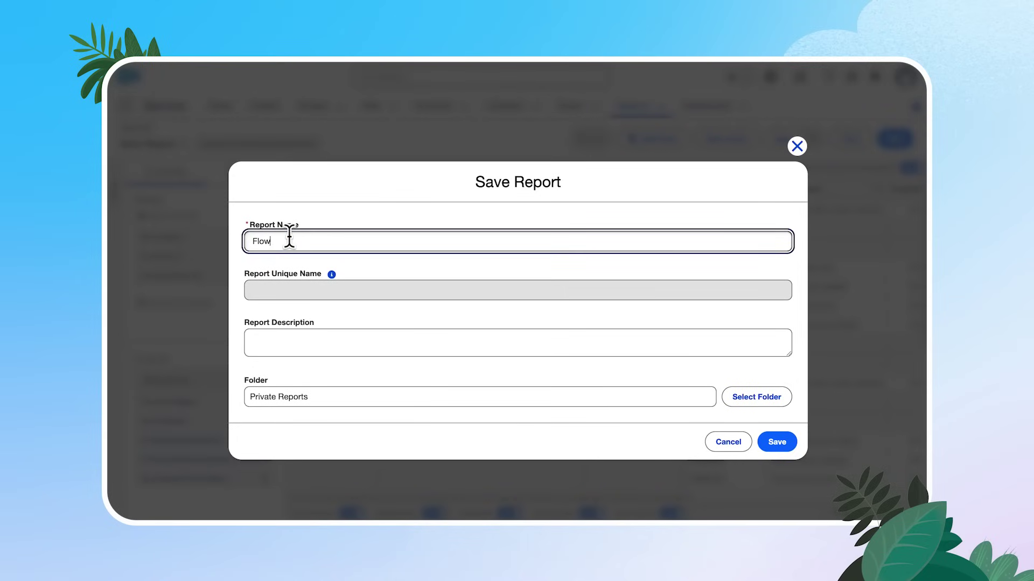
{"action": "type", "text": "port"}
{"action": "left_click", "coordinate": [361, 337]}
{"action": "left_click", "coordinate": [780, 442]}
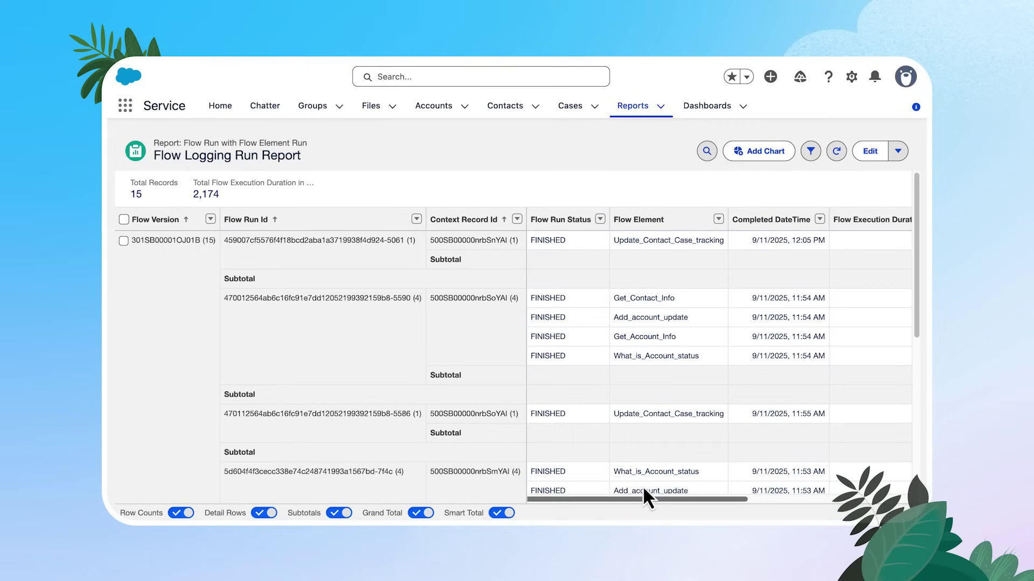
- Scroll through the report's grouped rows and columns, then open it in the report builder
{"action": "left_click_drag", "start_coordinate": [660, 502], "coordinate": [837, 504]}
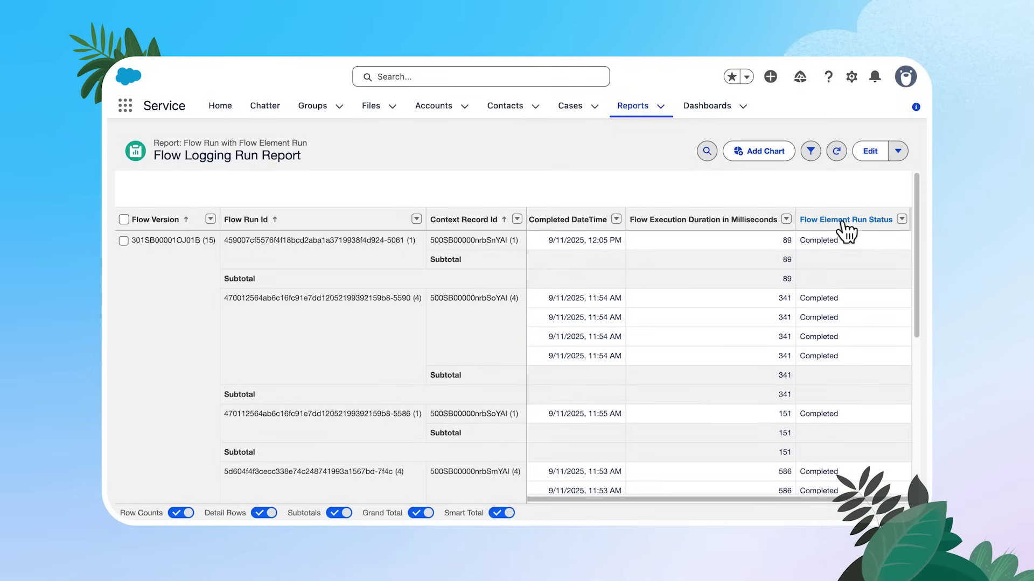
{"action": "scroll", "coordinate": [841, 323], "scroll_direction": "down", "scroll_amount": 3}
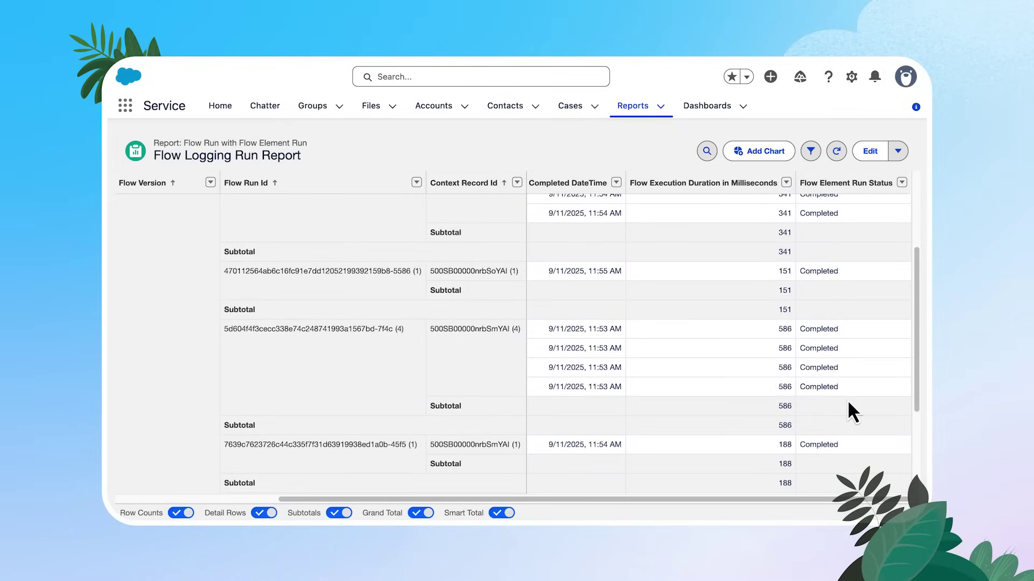
{"action": "scroll", "coordinate": [849, 399], "scroll_direction": "down", "scroll_amount": 2}
{"action": "scroll", "coordinate": [849, 401], "scroll_direction": "down", "scroll_amount": 2}
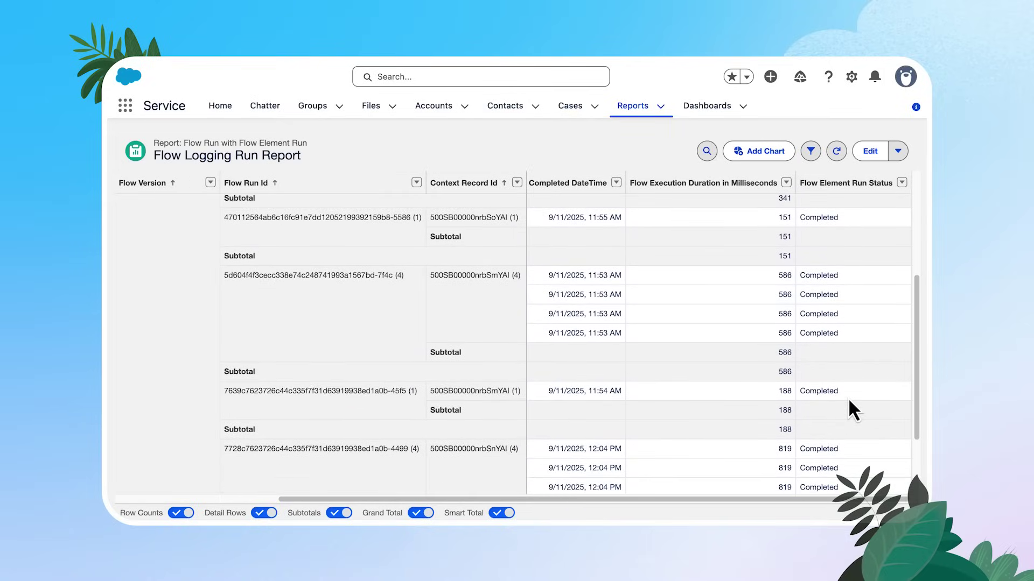
{"action": "scroll", "coordinate": [849, 401], "scroll_direction": "up", "scroll_amount": 10}
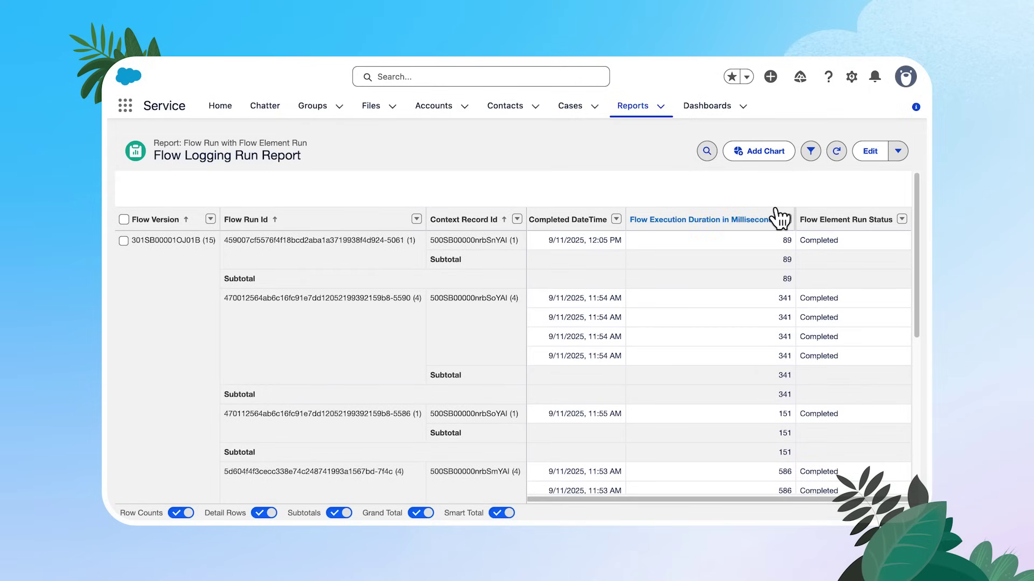
{"action": "left_click", "coordinate": [869, 151]}
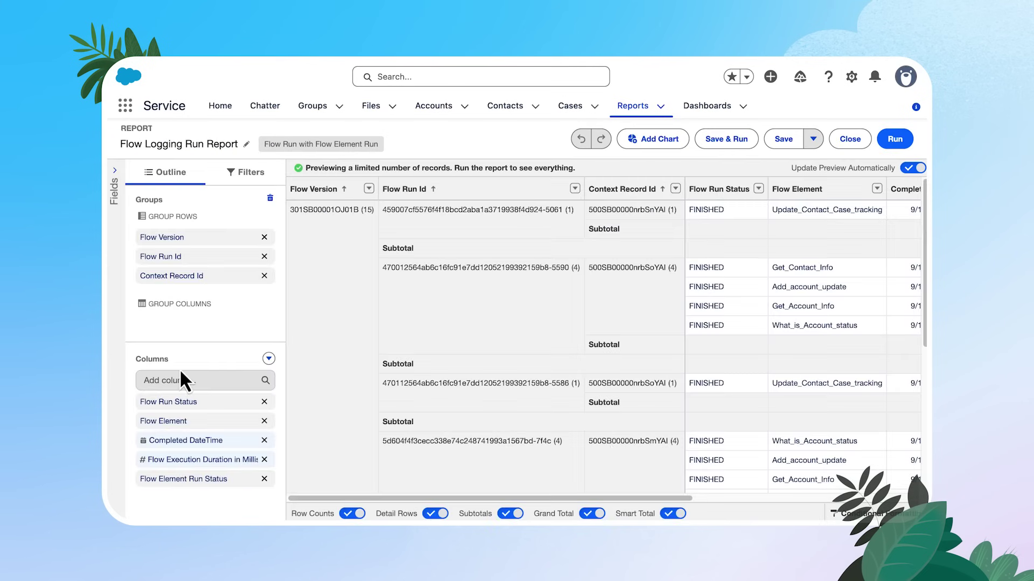
{"action": "left_click", "coordinate": [180, 379]}
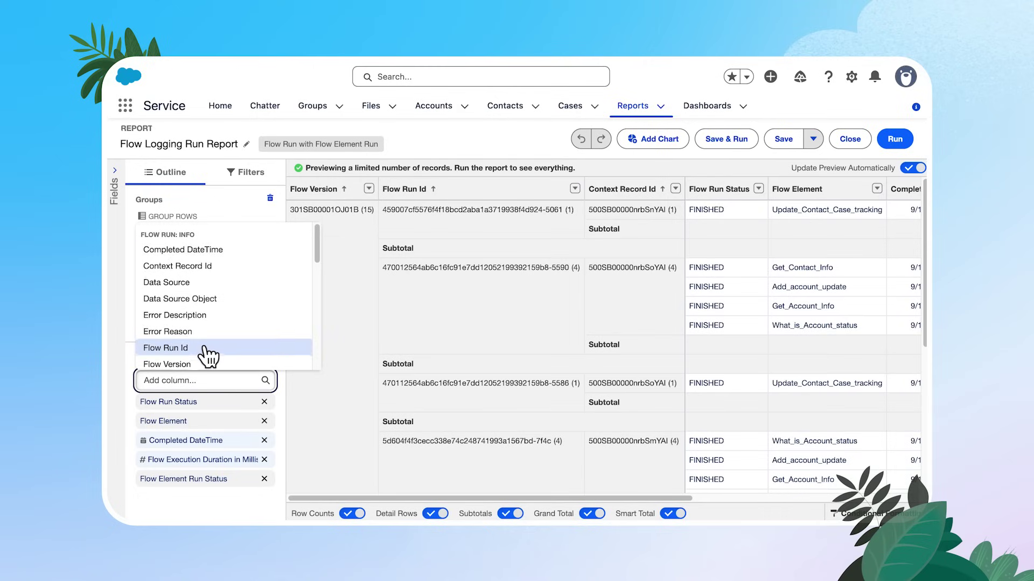
{"action": "scroll", "coordinate": [208, 353], "scroll_direction": "down", "scroll_amount": 1}
{"action": "scroll", "coordinate": [204, 350], "scroll_direction": "down", "scroll_amount": 8}
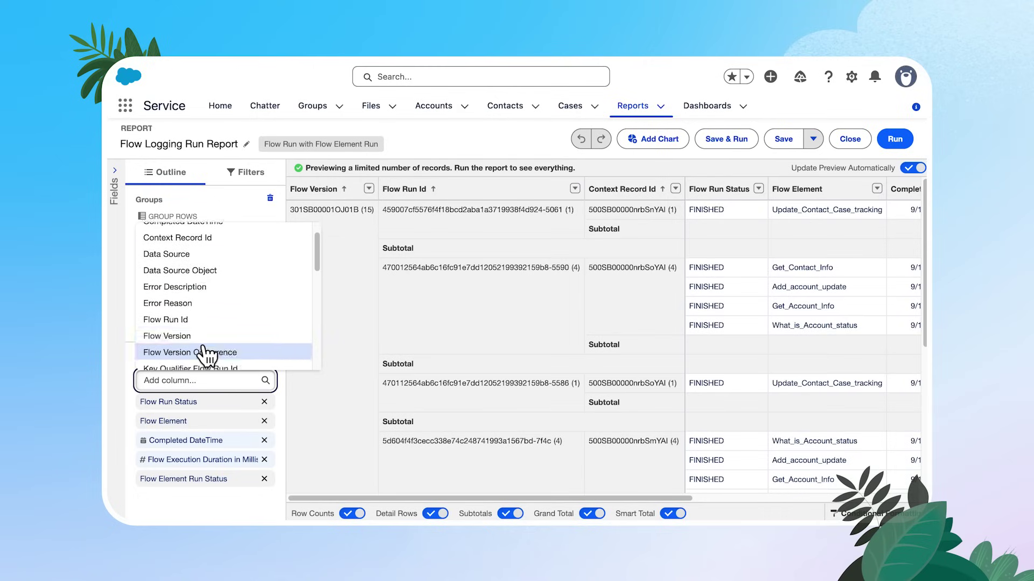
{"action": "scroll", "coordinate": [210, 339], "scroll_direction": "down", "scroll_amount": 1}
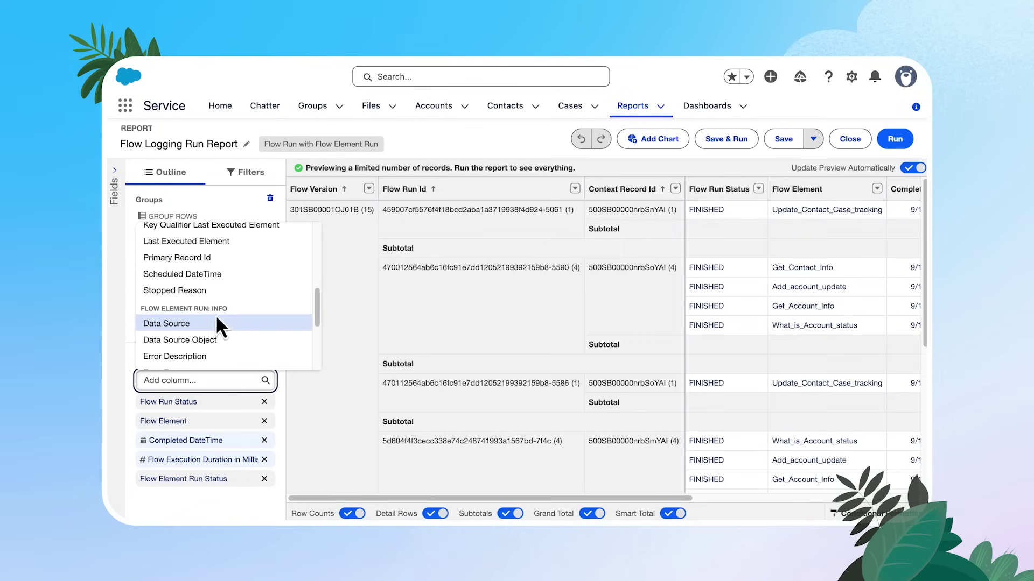
{"action": "scroll", "coordinate": [221, 325], "scroll_direction": "down", "scroll_amount": 3}
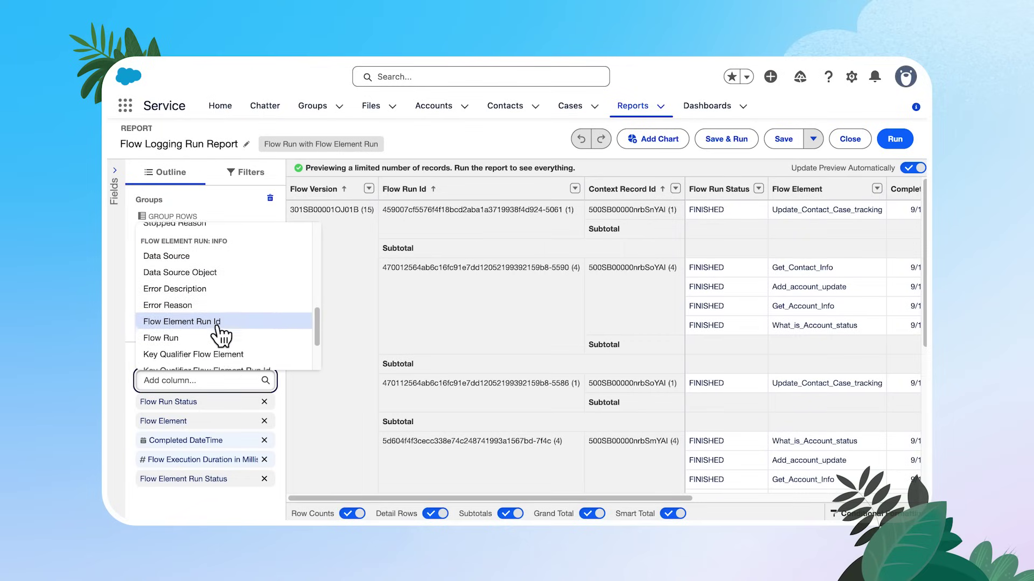
{"action": "scroll", "coordinate": [221, 336], "scroll_direction": "down", "scroll_amount": 3}
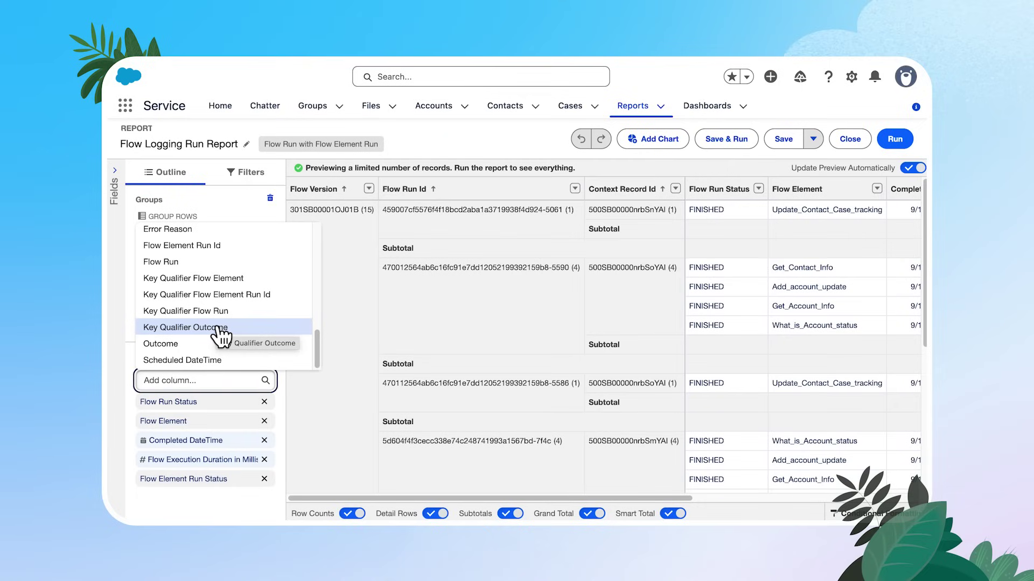
{"action": "left_click", "coordinate": [225, 507]}
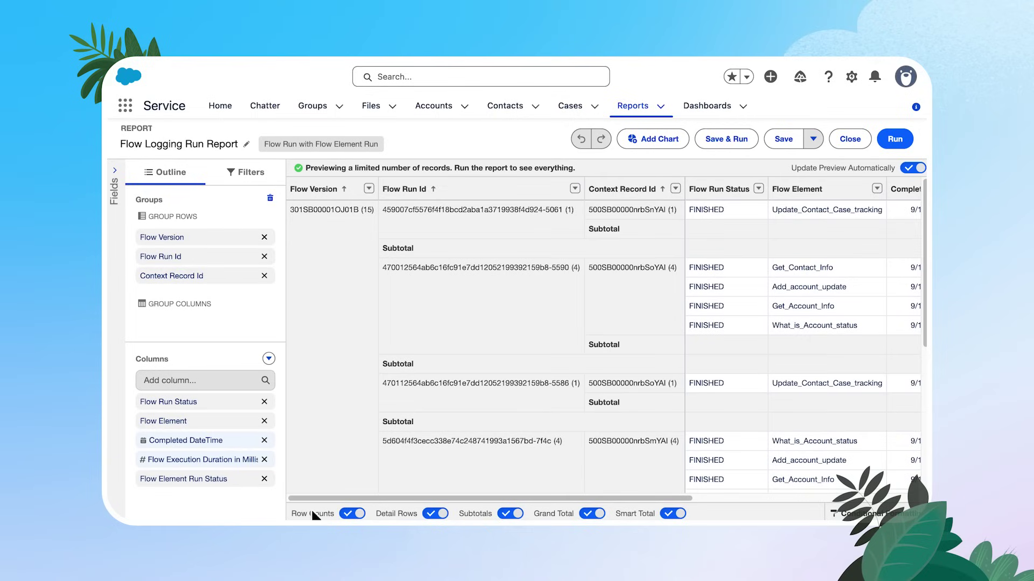
- Open the Admin Tracking dashboard from recent dashboards and scroll through its flow charts
{"action": "left_click", "coordinate": [714, 114]}
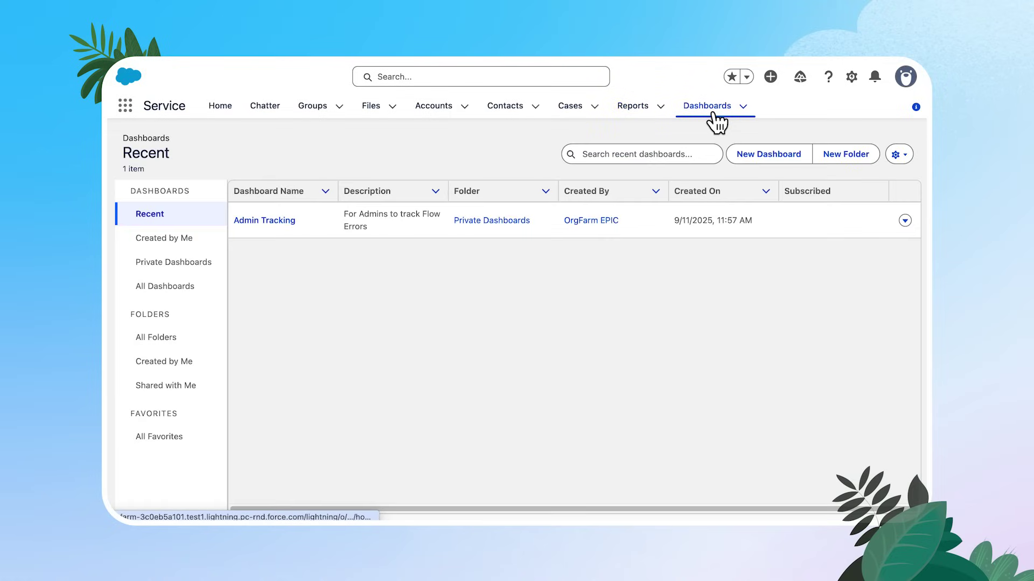
{"action": "left_click", "coordinate": [270, 222]}
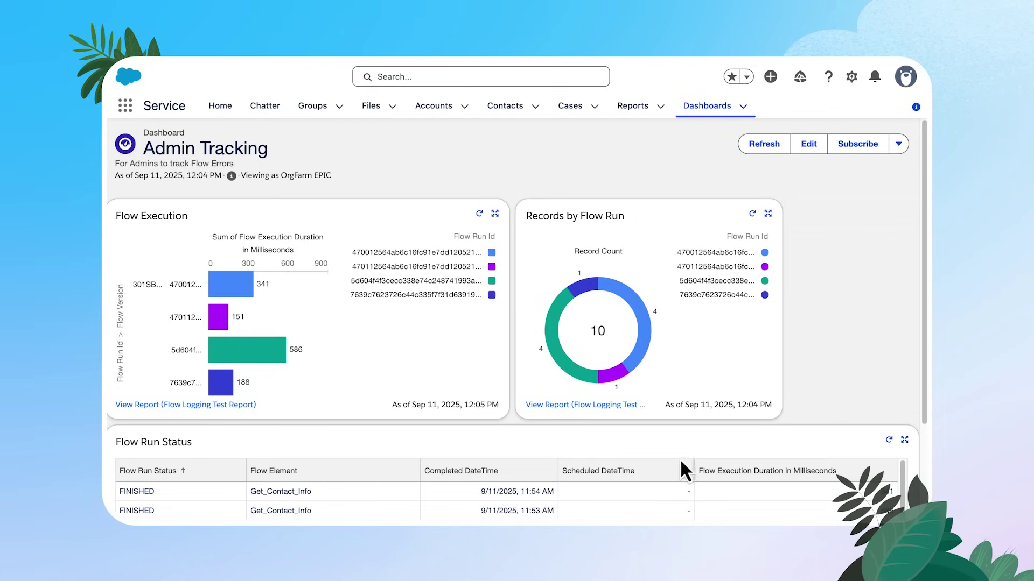
{"action": "scroll", "coordinate": [841, 374], "scroll_direction": "down", "scroll_amount": 2}
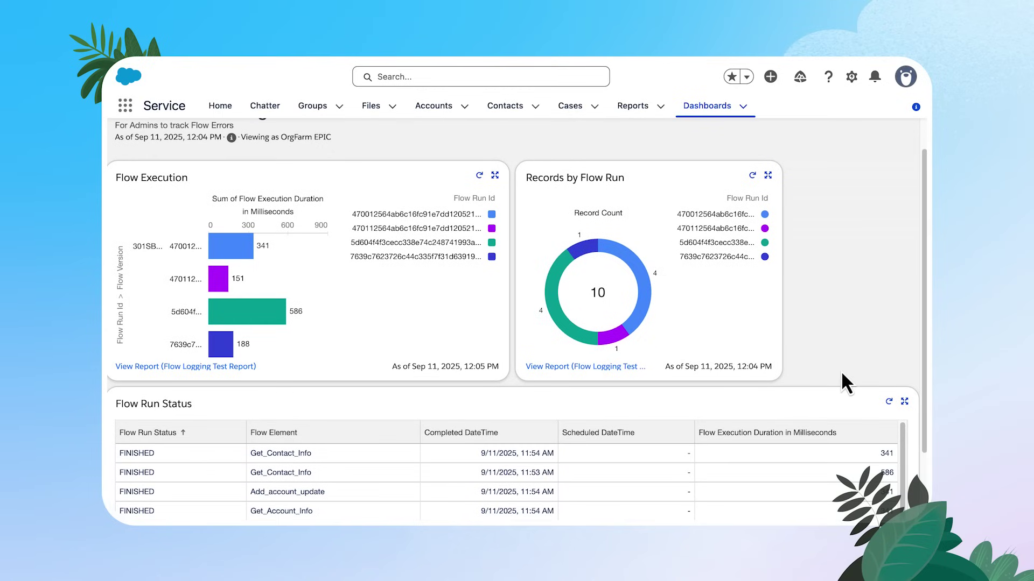
{"action": "scroll", "coordinate": [841, 373], "scroll_direction": "down", "scroll_amount": 1}
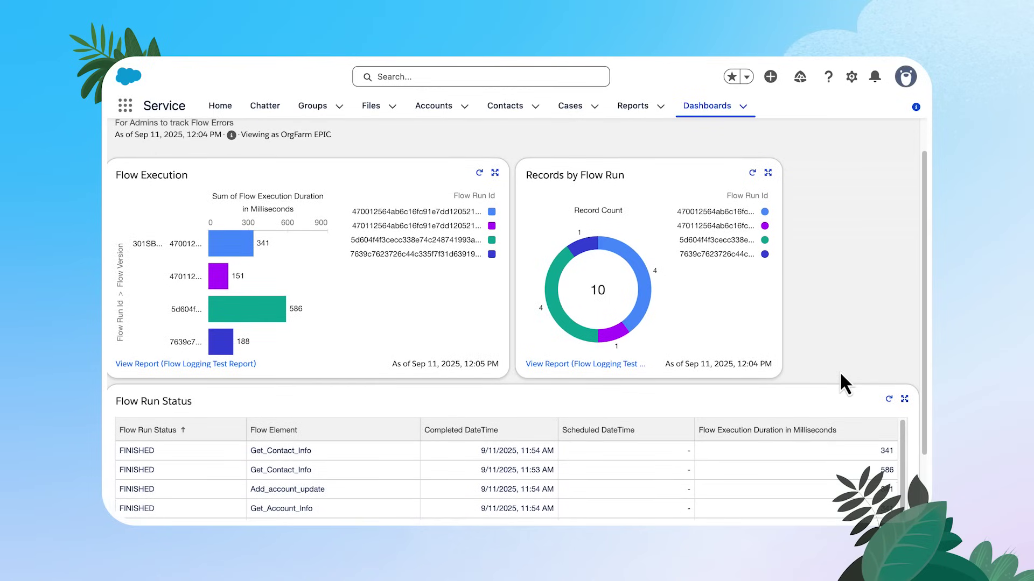